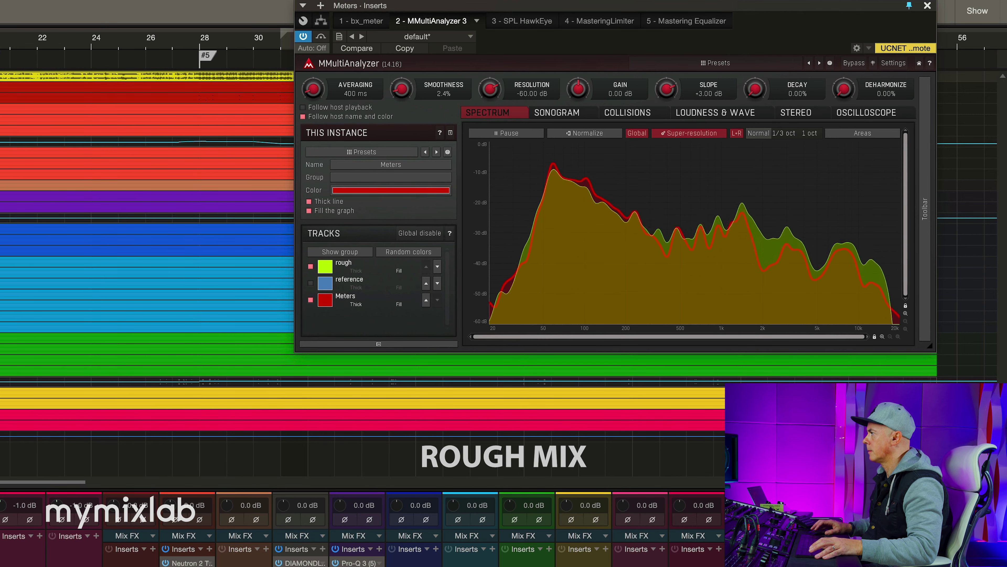
- Open FF Pro-C 2 from the Stereo Buss inserts at Medium interface size and close the TDR Limiter 6 GE window
{"action": "key", "text": "space"}
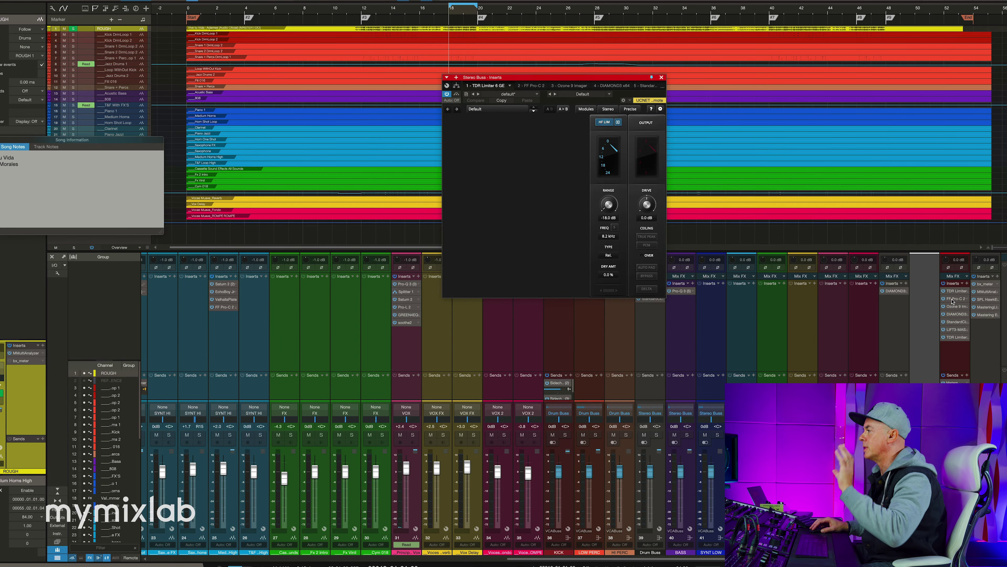
{"action": "left_click", "coordinate": [952, 299]}
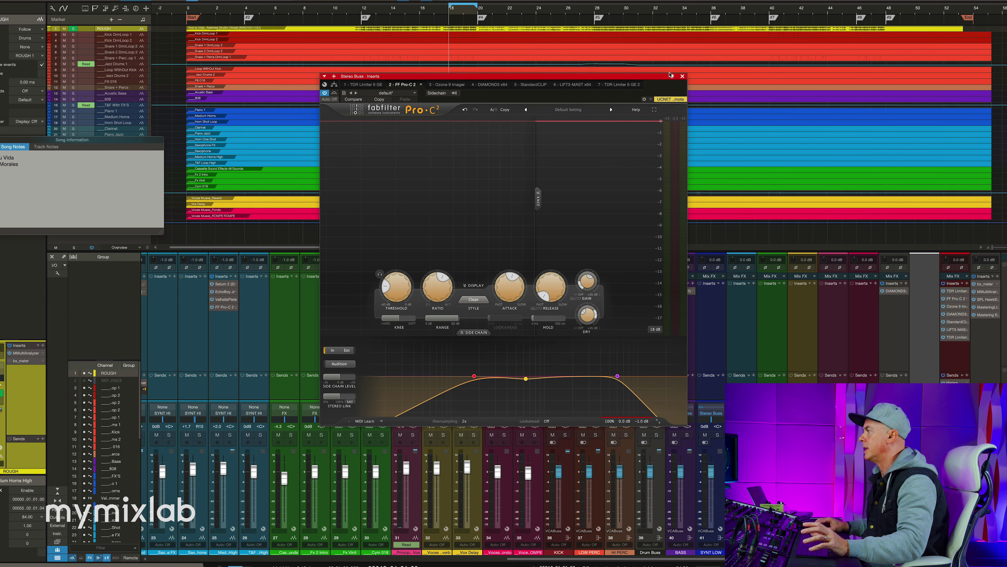
{"action": "left_click", "coordinate": [658, 421]}
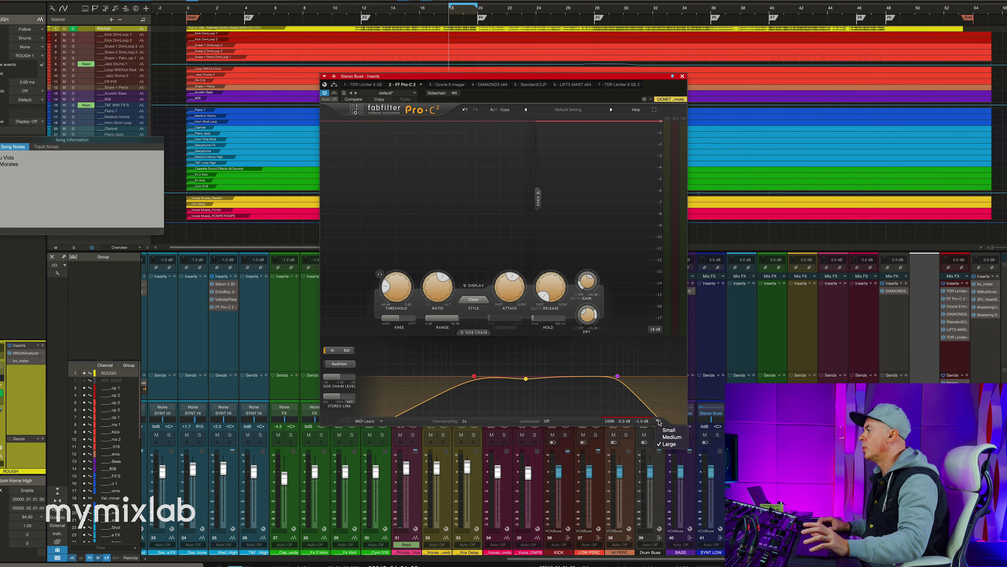
{"action": "left_click", "coordinate": [671, 437]}
{"action": "left_click_drag", "start_coordinate": [503, 76], "coordinate": [522, 92]}
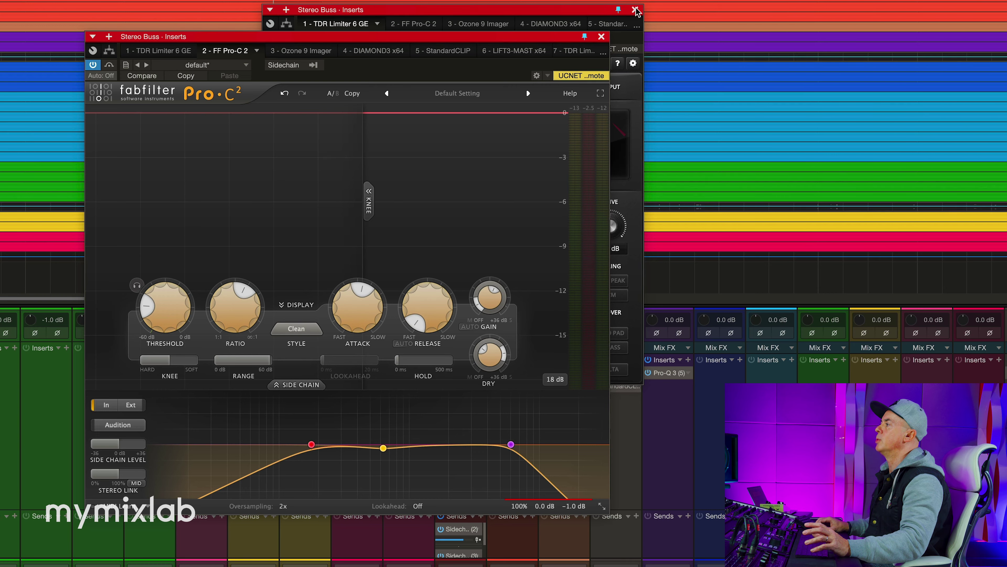
{"action": "left_click", "coordinate": [634, 9]}
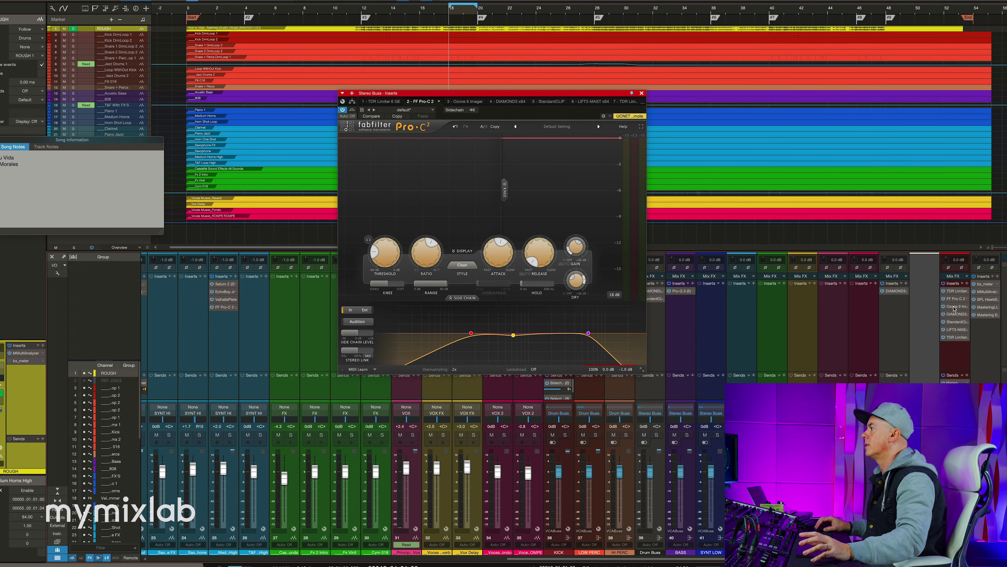
- View the Stereo Buss inserts Ozone 9 Imager and DIAMOND3 x64, closing the FF Pro-C 2 window
{"action": "left_click", "coordinate": [954, 307]}
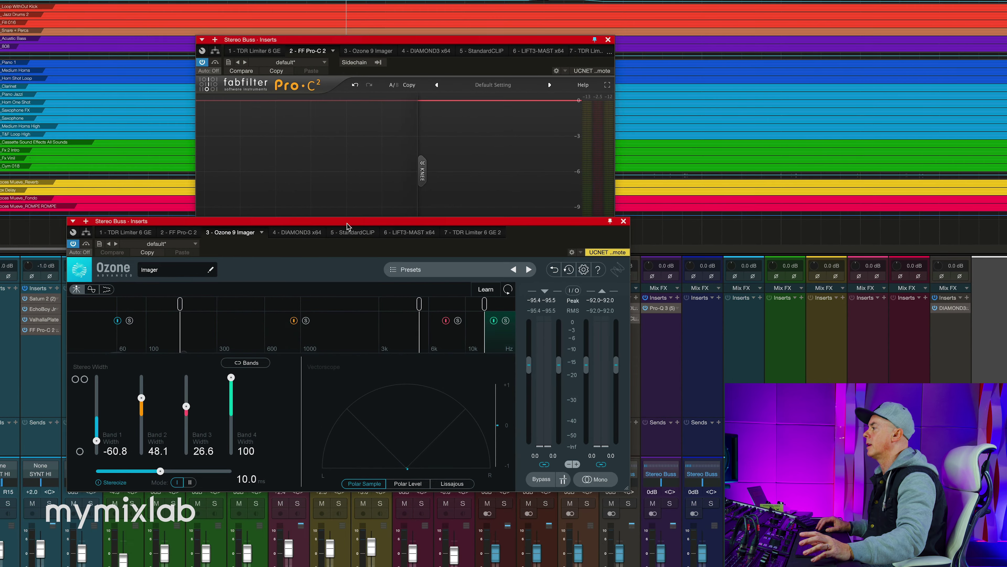
{"action": "left_click_drag", "start_coordinate": [347, 226], "coordinate": [412, 258]}
{"action": "left_click_drag", "start_coordinate": [402, 43], "coordinate": [404, 0]}
{"action": "left_click", "coordinate": [610, 371]}
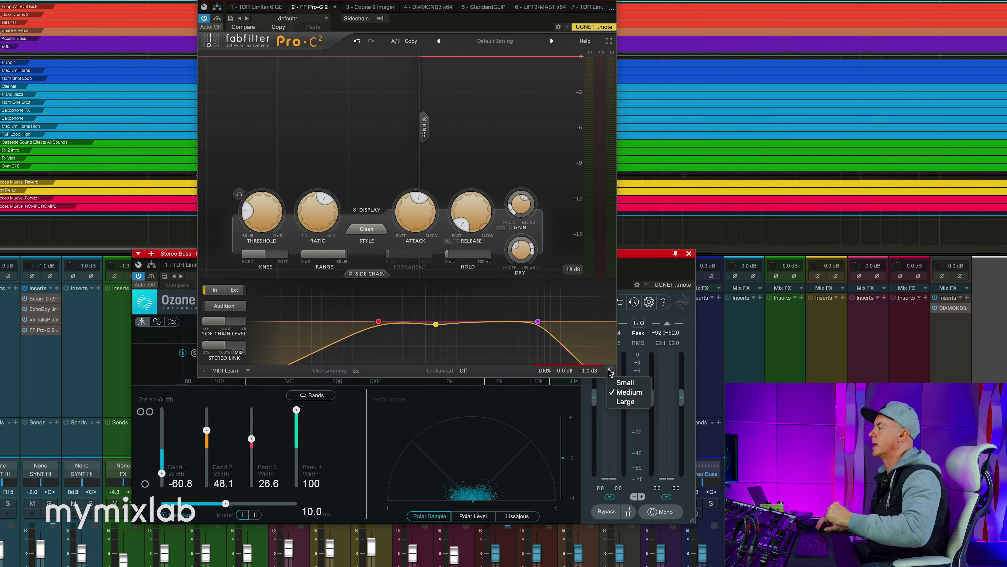
{"action": "left_click", "coordinate": [611, 1]}
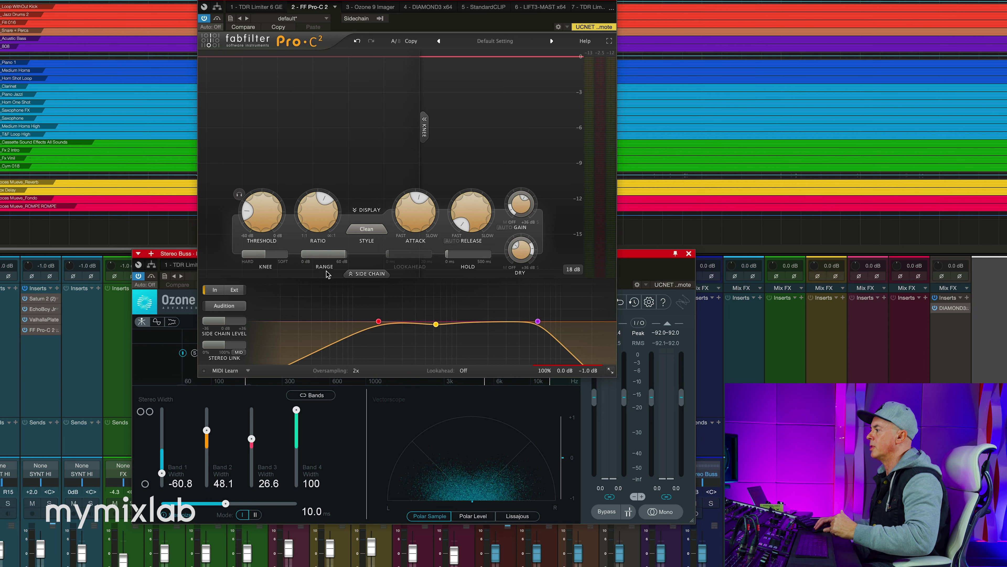
{"action": "left_click", "coordinate": [613, 1]}
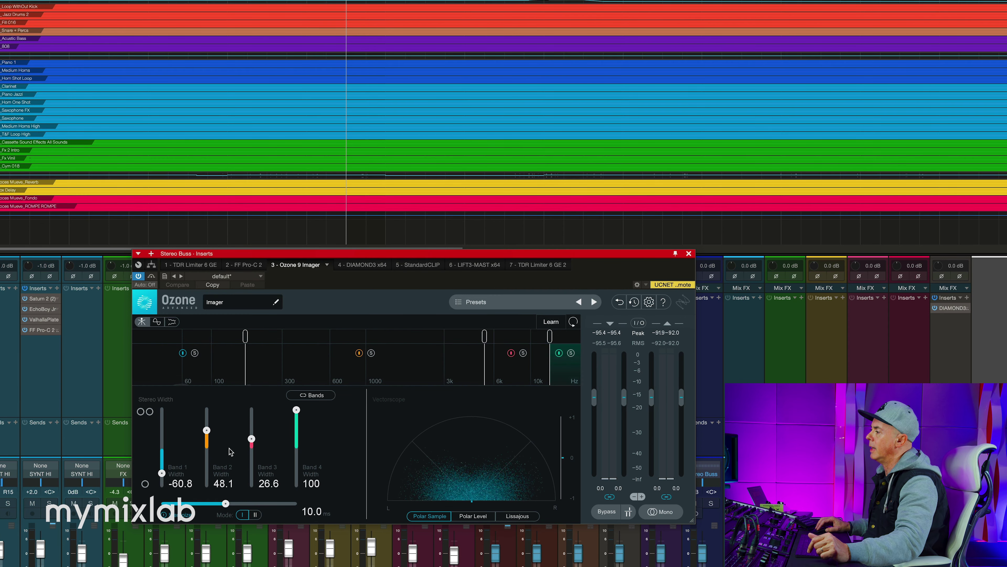
{"action": "left_click", "coordinate": [362, 264]}
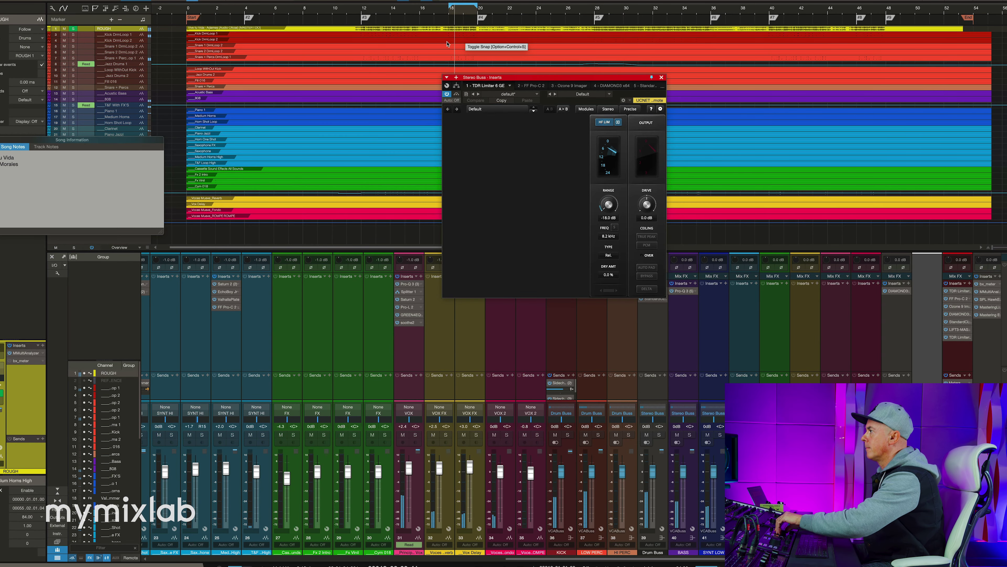
- Compare the Stereo Buss during playback with the HF limiter of TDR Limiter 6 GE off and on
{"action": "left_click", "coordinate": [604, 122]}
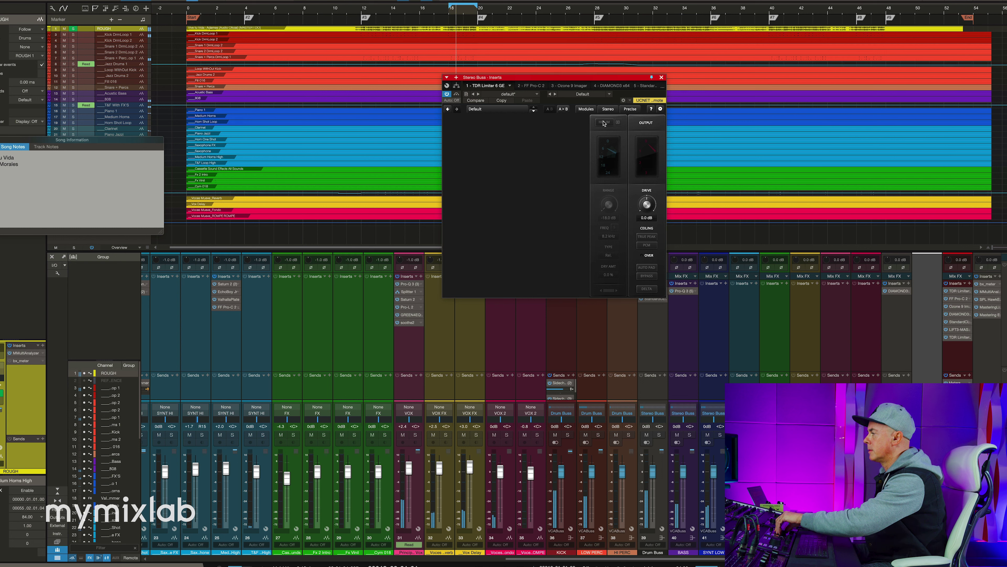
{"action": "left_click", "coordinate": [604, 122]}
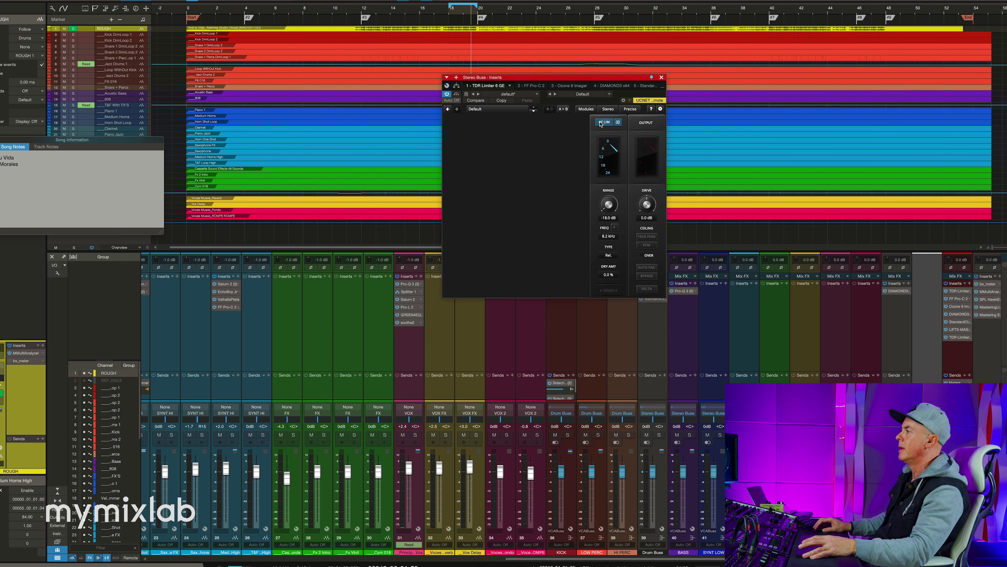
{"action": "key", "text": "space"}
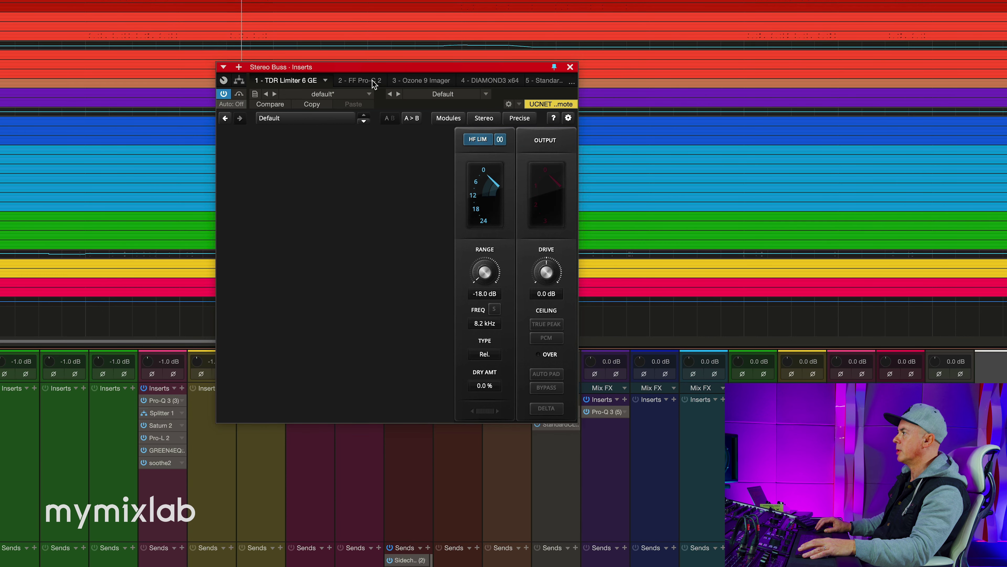
- Switch to FF Pro-C 2 on the Stereo Buss, activate the insert and turn off the plug-in's own bypass
{"action": "left_click", "coordinate": [359, 81]}
{"action": "left_click", "coordinate": [621, 453]}
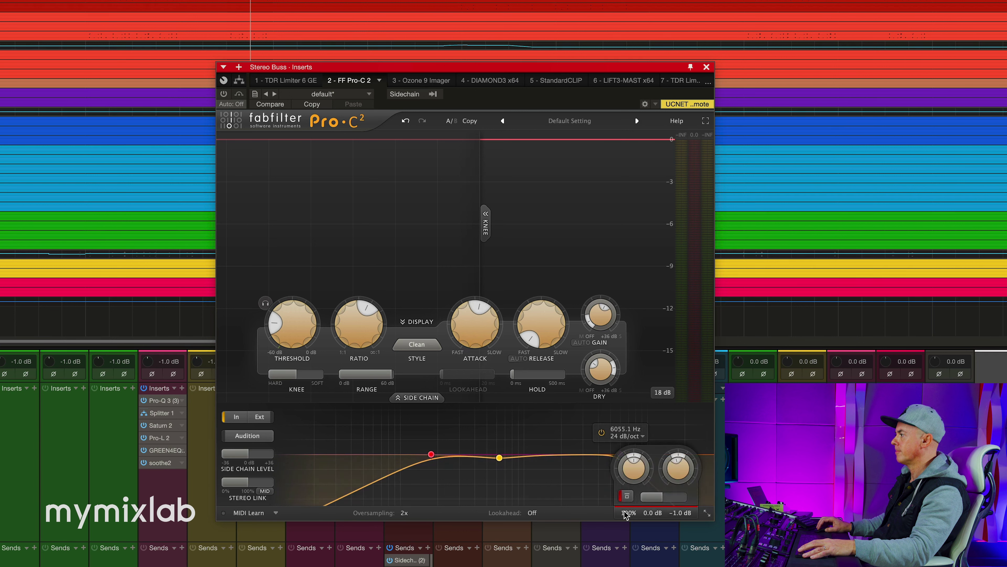
{"action": "left_click", "coordinate": [626, 496]}
{"action": "left_click", "coordinate": [224, 94]}
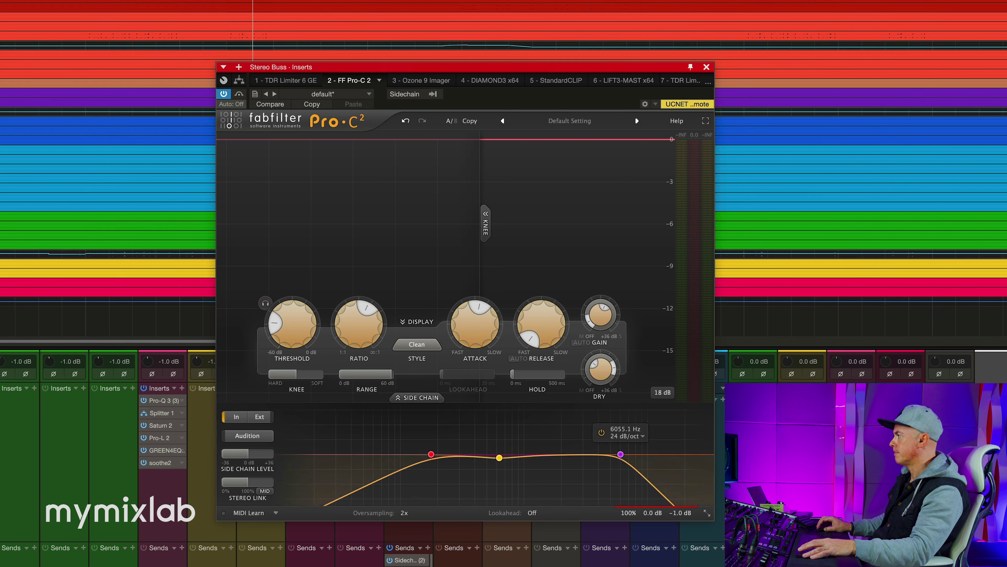
{"action": "left_click", "coordinate": [620, 454]}
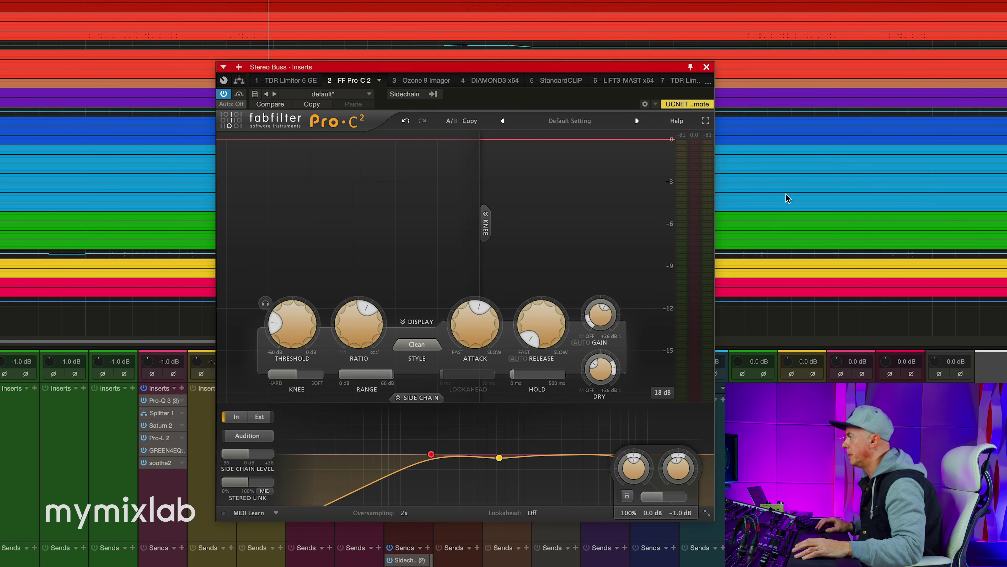
- Examine Pro-C 2's wet pan and dry gain settings and play the loop to watch its gain reduction
{"action": "mouse_move", "coordinate": [592, 312]}
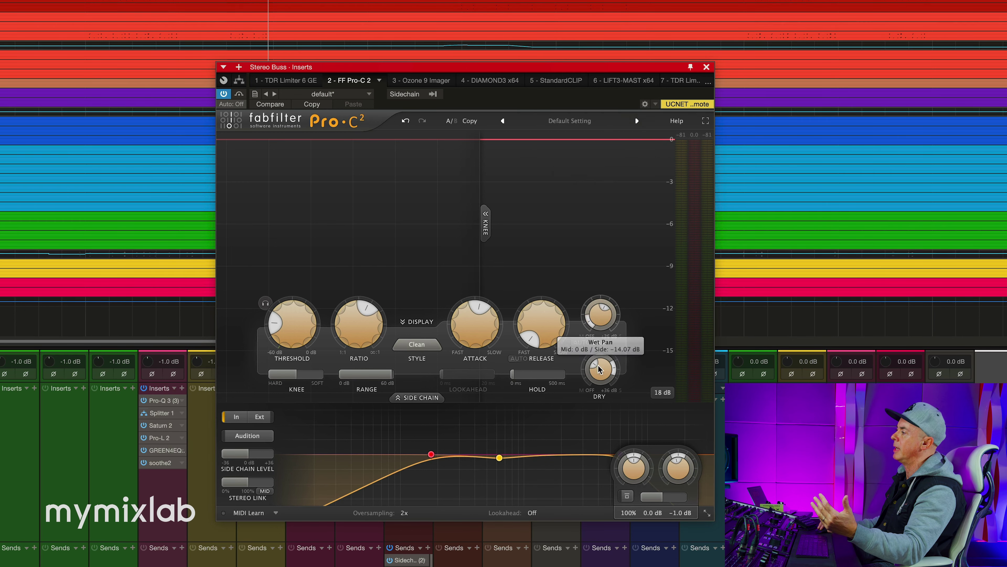
{"action": "mouse_move", "coordinate": [602, 377]}
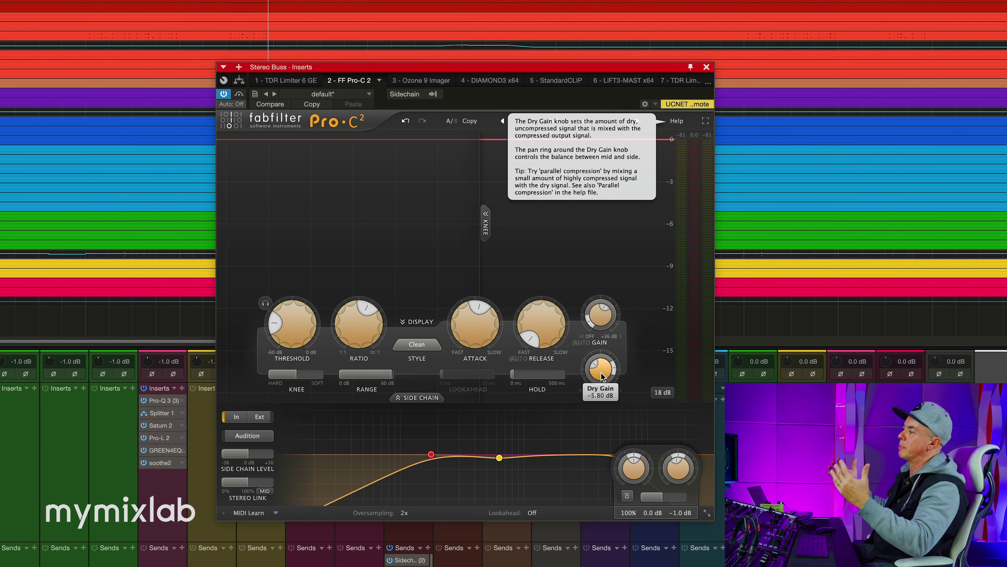
{"action": "key", "text": "space"}
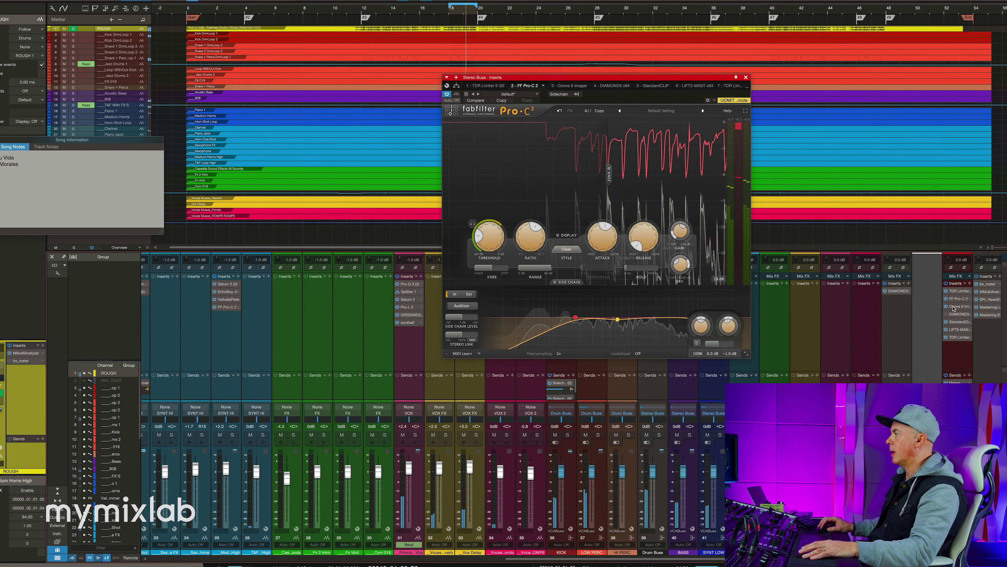
{"action": "key", "text": "space"}
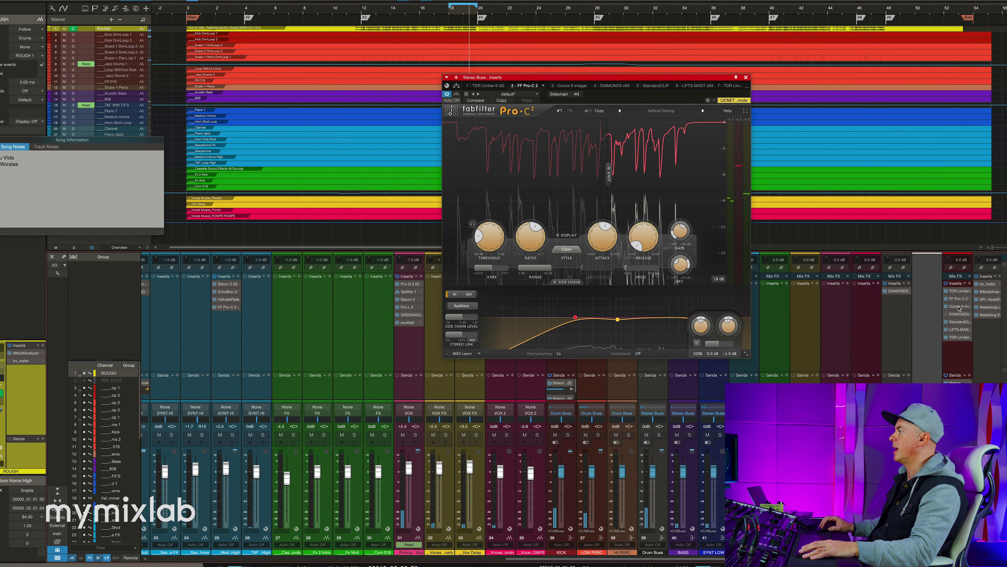
- Switch the Stereo Buss insert window to Ozone 9 Imager and place it lower, over the mixer
{"action": "left_click", "coordinate": [569, 85]}
{"action": "left_click_drag", "start_coordinate": [686, 77], "coordinate": [548, 231]}
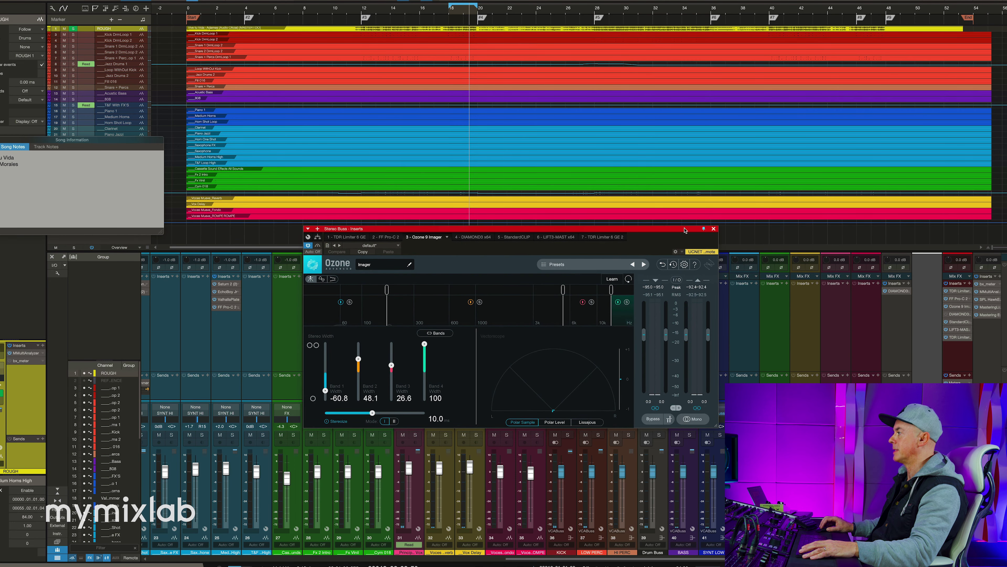
{"action": "left_click_drag", "start_coordinate": [684, 230], "coordinate": [684, 244]}
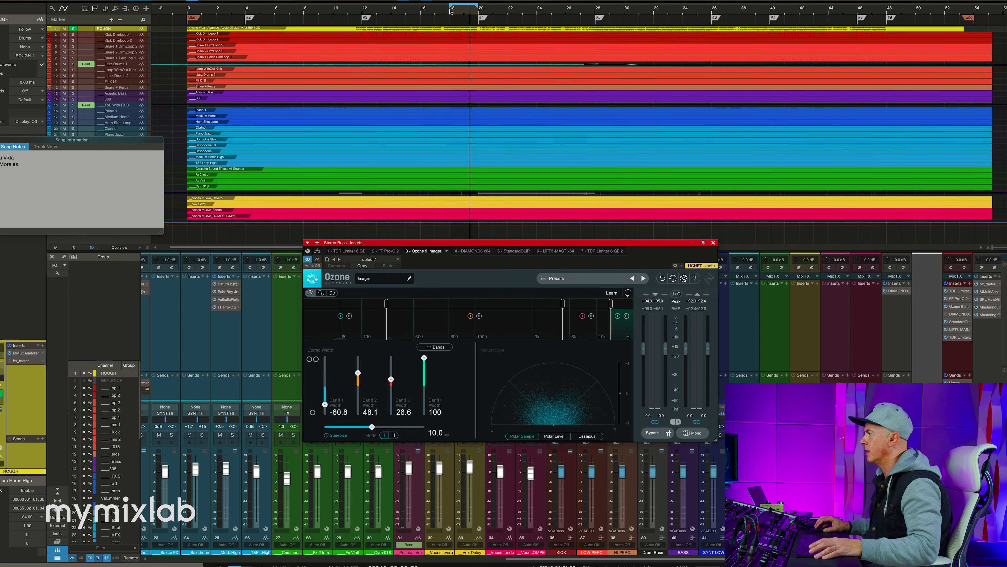
- Play the song with the whole timeline in view and compare Ozone 9 Imager bypassed and active
{"action": "key", "text": "space"}
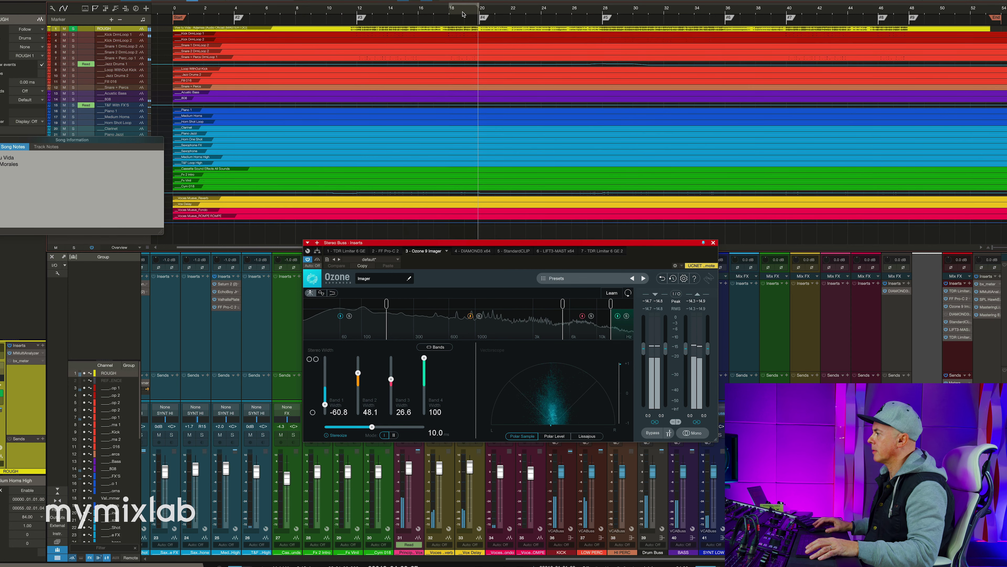
{"action": "key", "text": "w"}
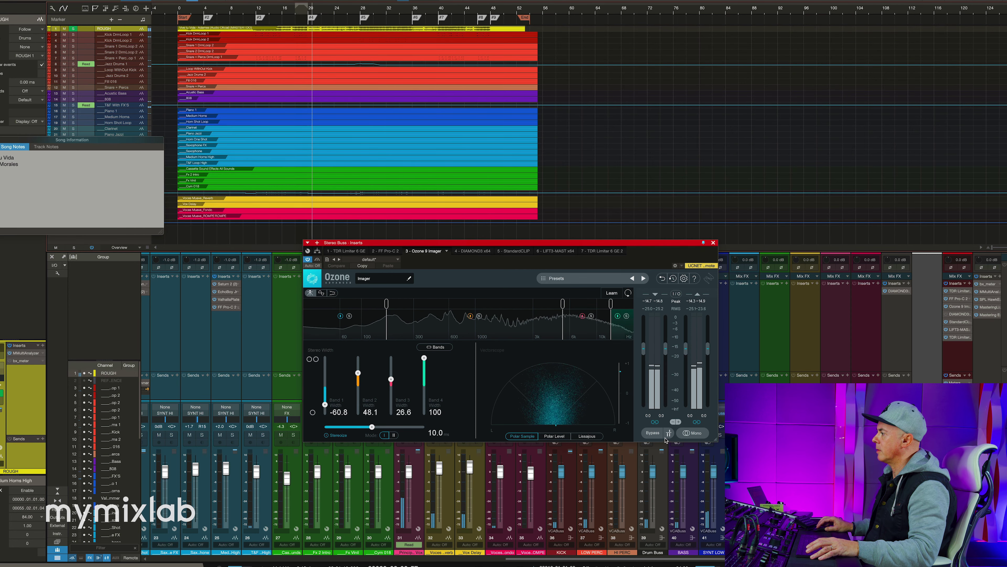
{"action": "left_click", "coordinate": [652, 433]}
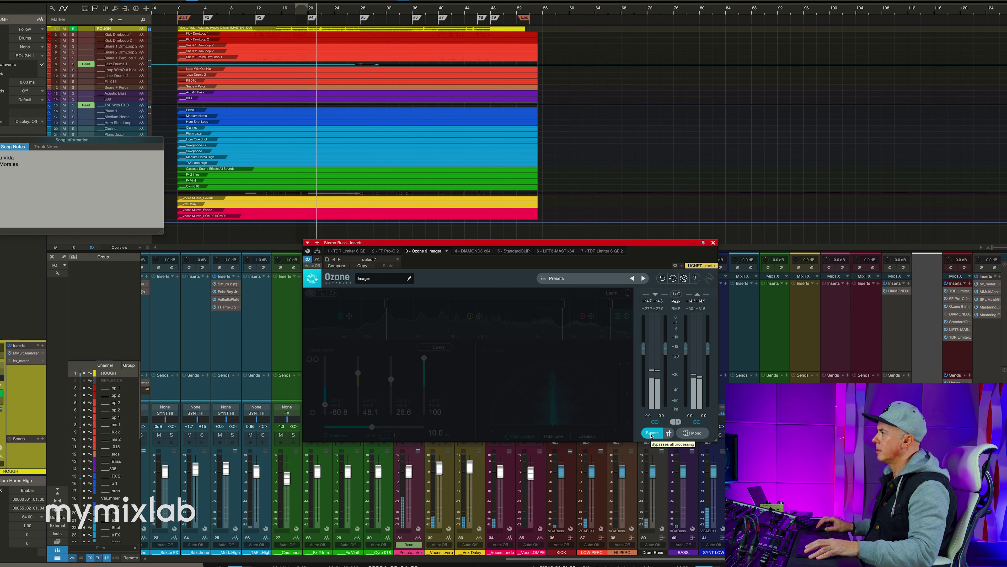
{"action": "left_click", "coordinate": [652, 433]}
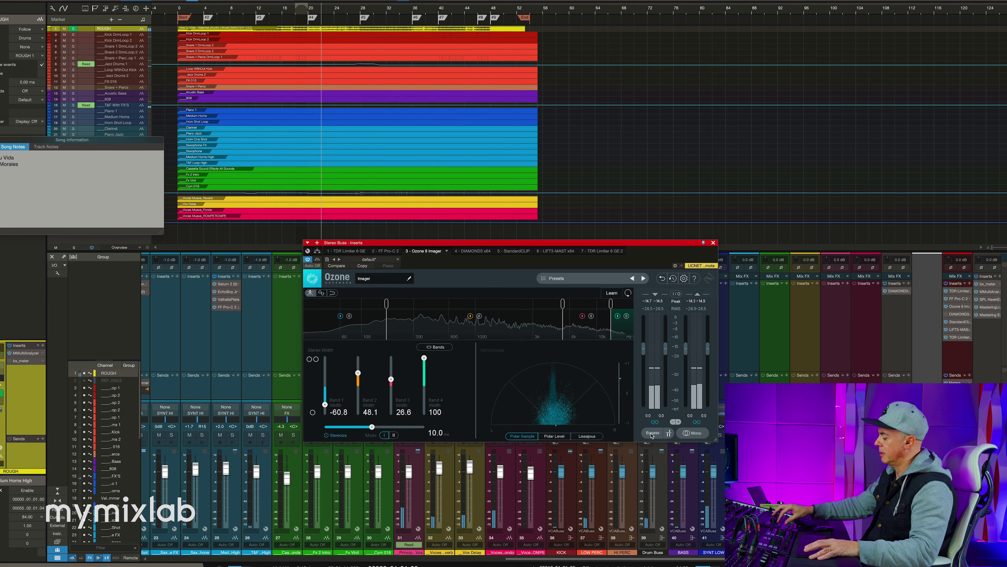
- Set the playback loop to bars 28 to 30 at marker #5 and compare Ozone 9 Imager bypassed and active
{"action": "left_click", "coordinate": [361, 11]}
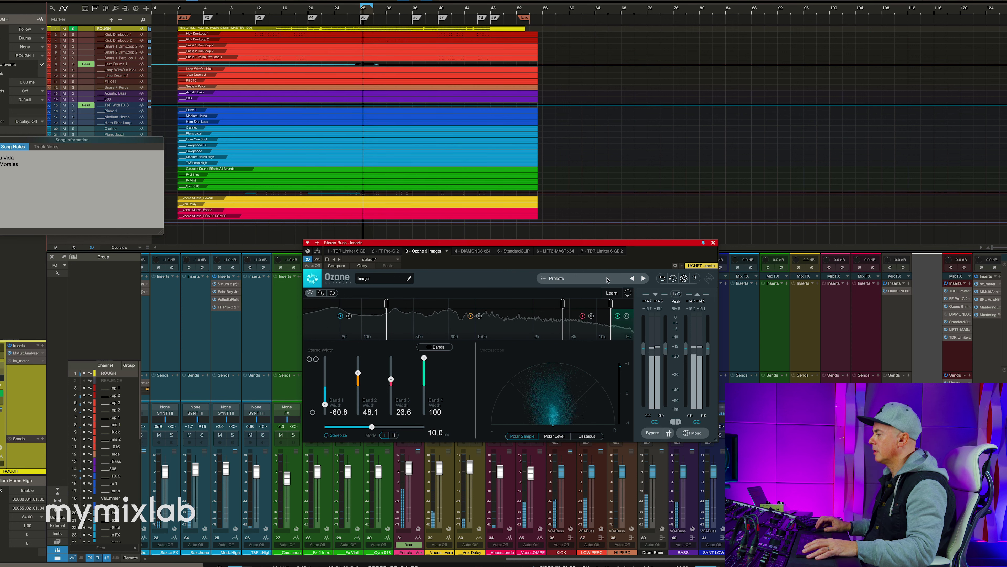
{"action": "left_click", "coordinate": [653, 434]}
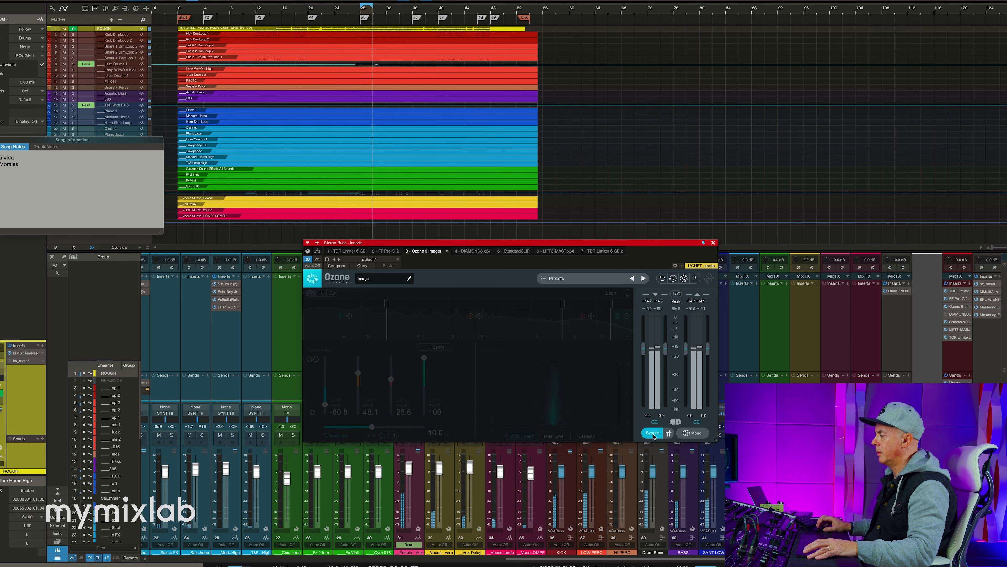
{"action": "left_click", "coordinate": [653, 434]}
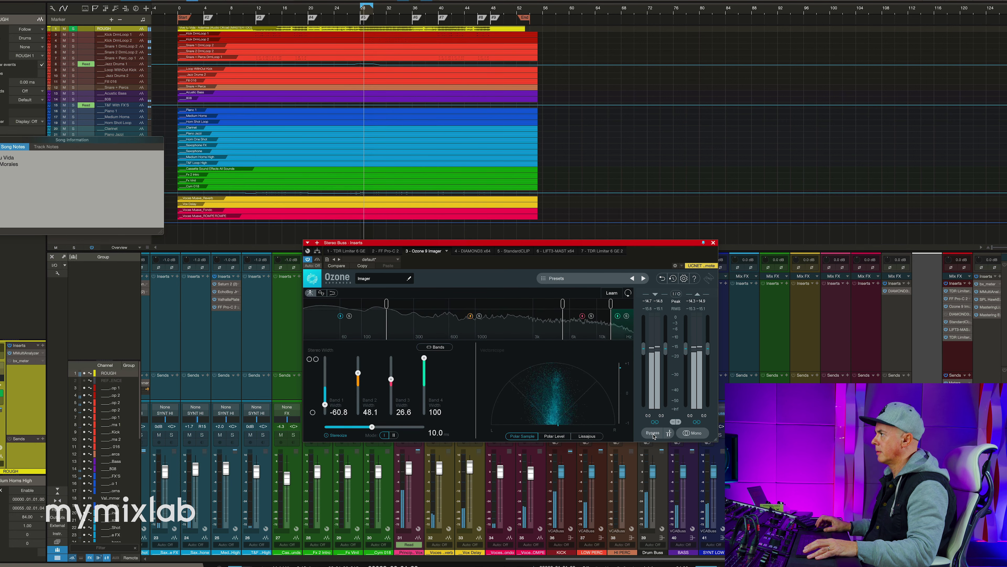
{"action": "key", "text": "space"}
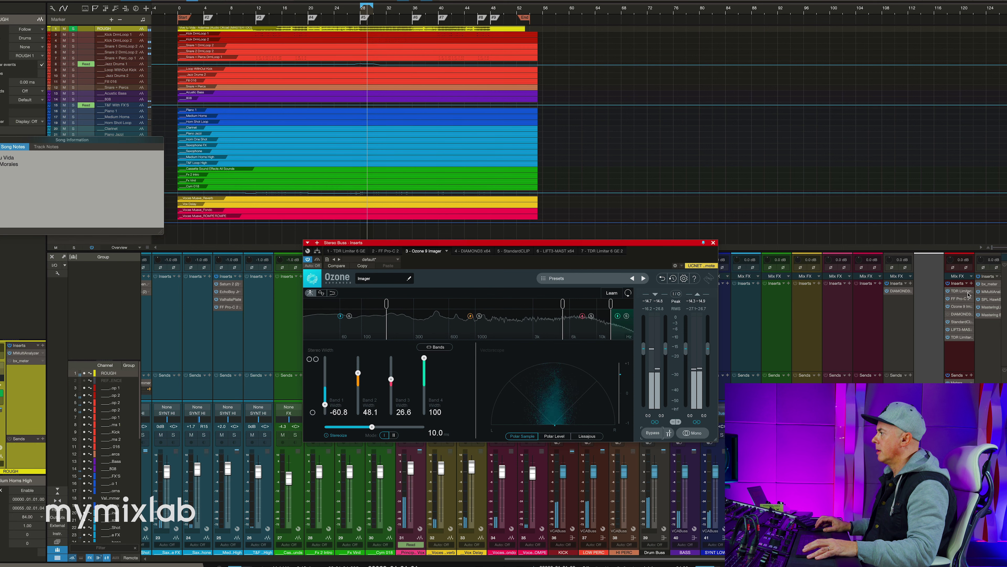
- Open the DIAMOND3 x64 EQ from the Stereo Buss inserts and compare it bypassed and active during playback
{"action": "left_click", "coordinate": [963, 314]}
{"action": "left_click_drag", "start_coordinate": [621, 252], "coordinate": [651, 438]}
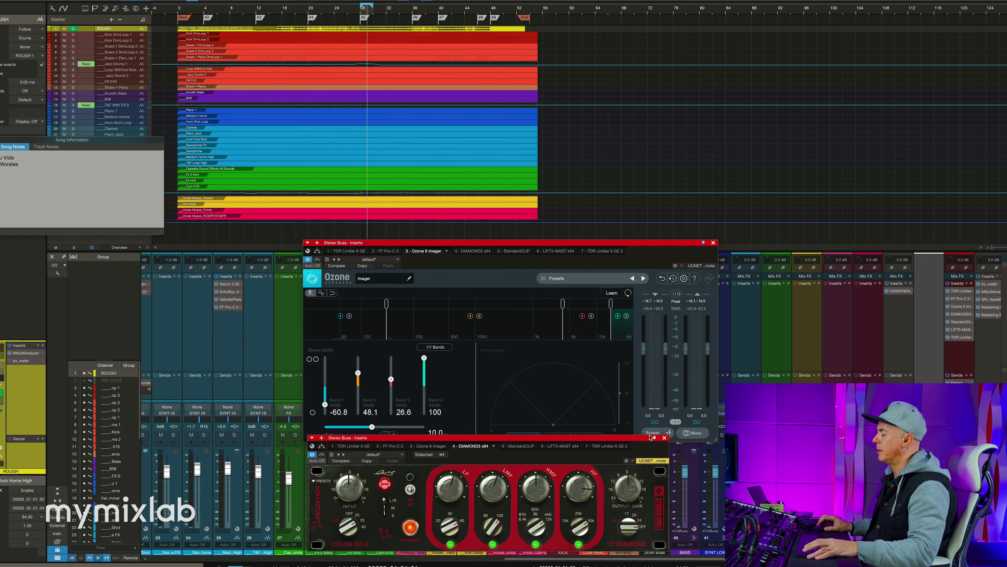
{"action": "key", "text": "space"}
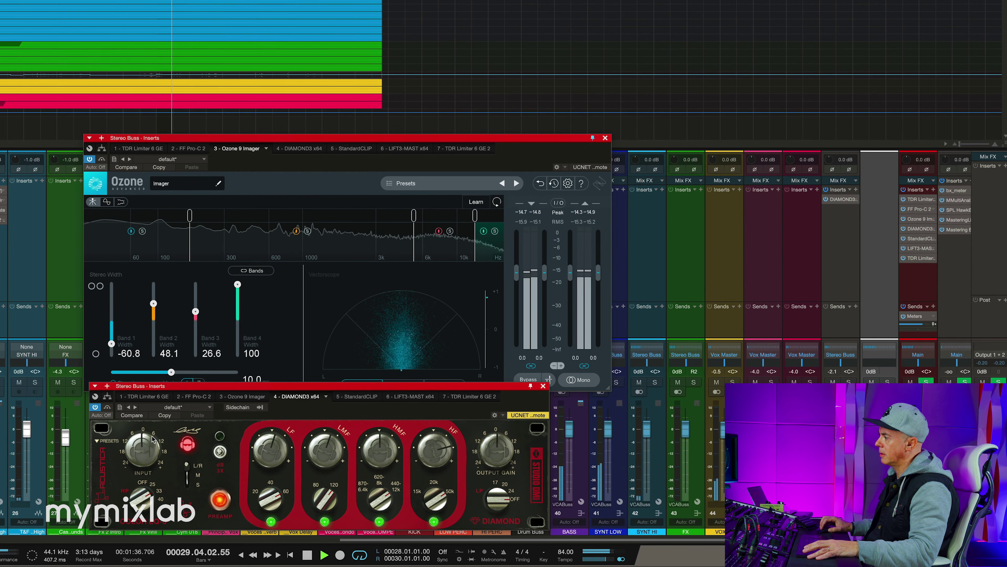
{"action": "left_click", "coordinate": [107, 408]}
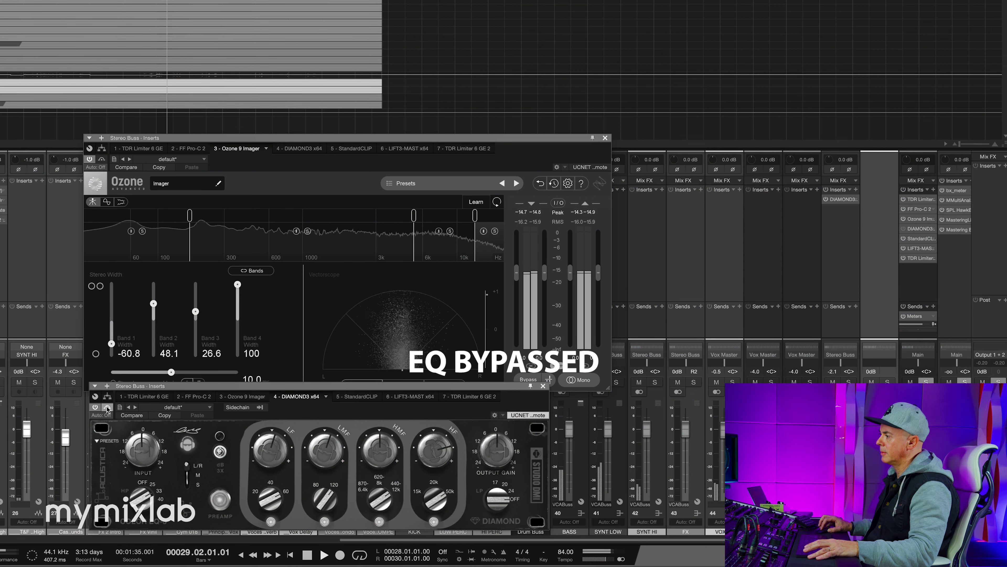
{"action": "key", "text": "space"}
- Close the Ozone 9 Imager window and place the DIAMOND3 x64 window higher, over the mixer channels
{"action": "left_click", "coordinate": [605, 138]}
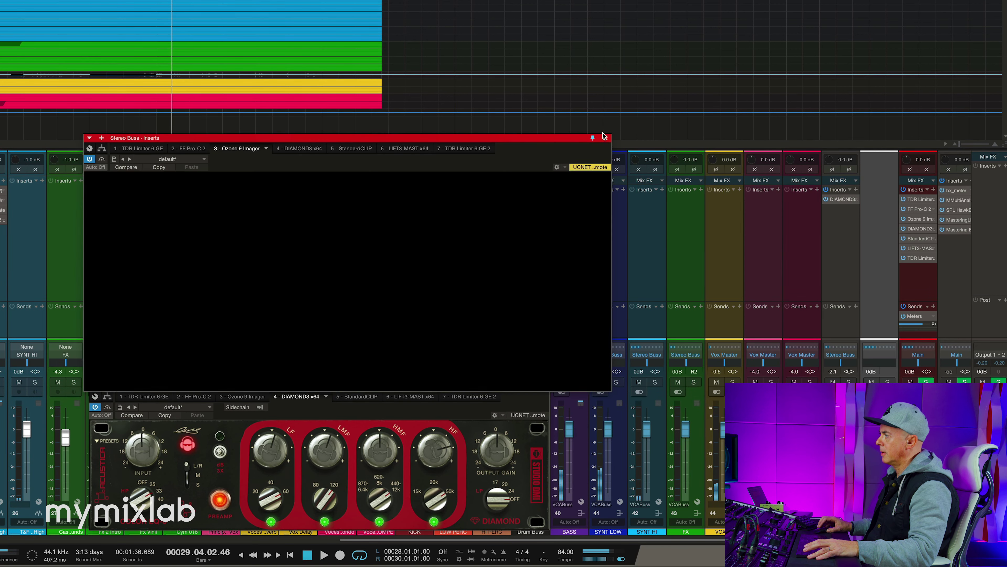
{"action": "left_click_drag", "start_coordinate": [302, 384], "coordinate": [353, 188]}
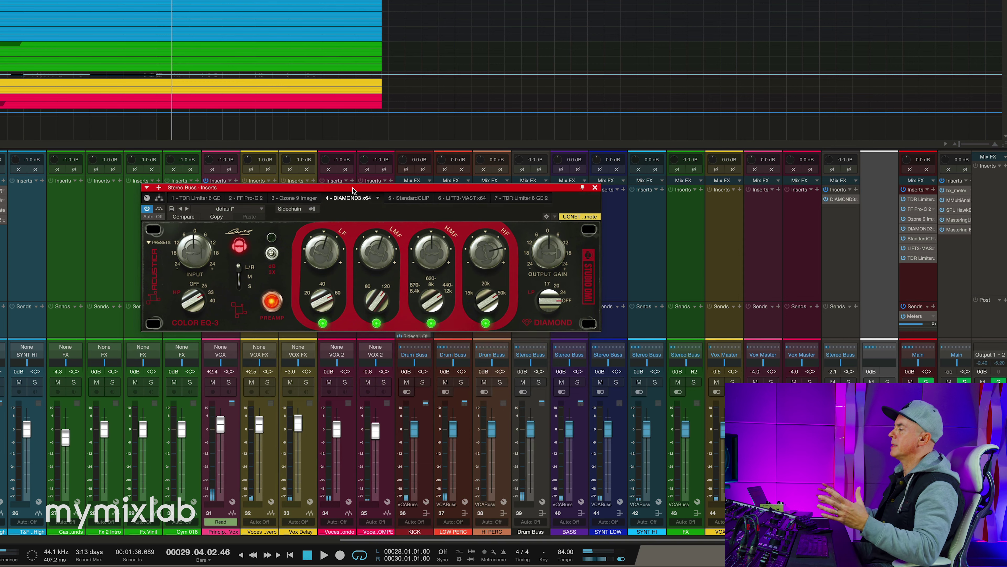
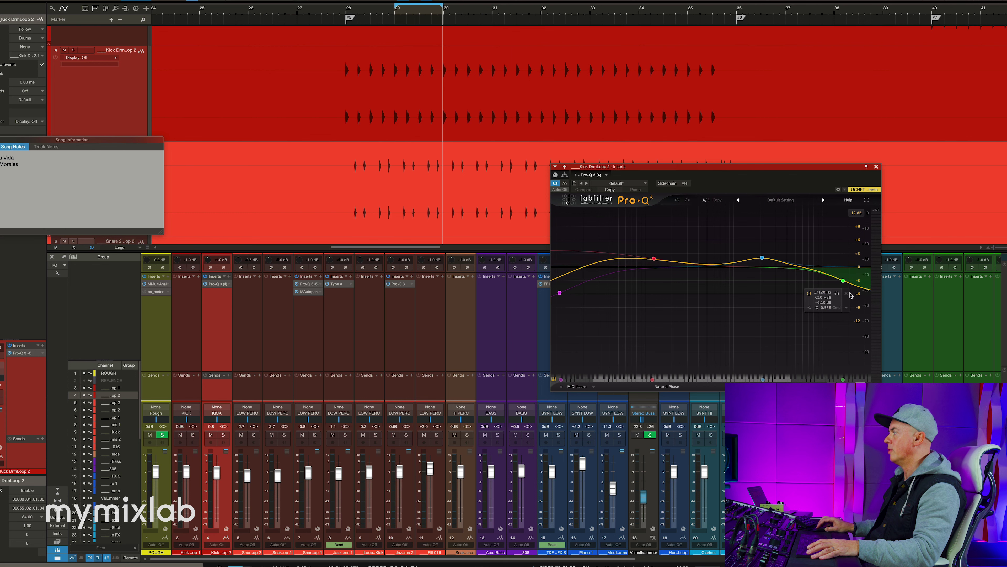
- Play the loop and solo the Drum Buss channel
{"action": "mouse_move", "coordinate": [663, 254]}
{"action": "key", "text": "space"}
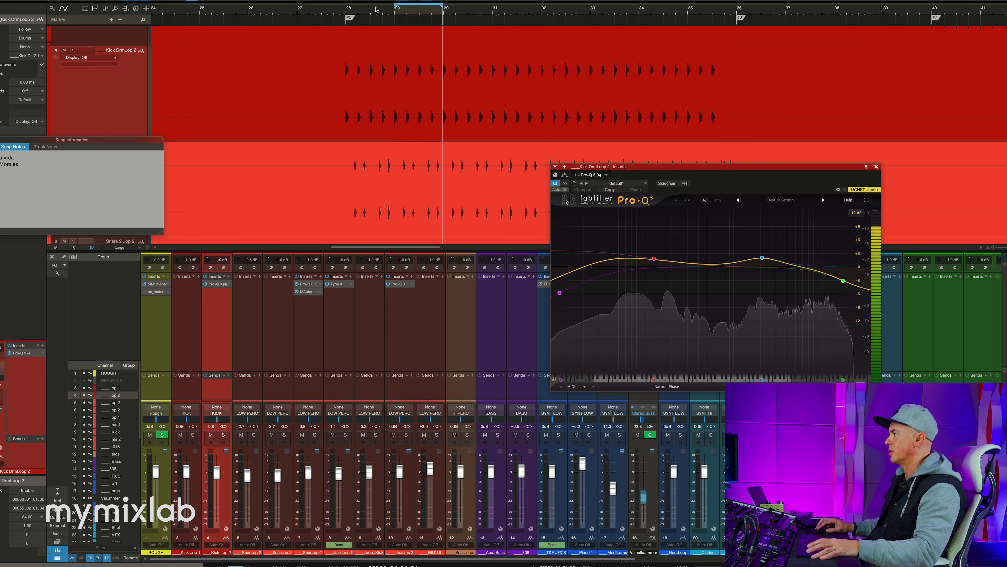
{"action": "scroll", "coordinate": [656, 461], "scroll_direction": "right", "scroll_amount": 5}
{"action": "scroll", "coordinate": [657, 460], "scroll_direction": "right", "scroll_amount": 4}
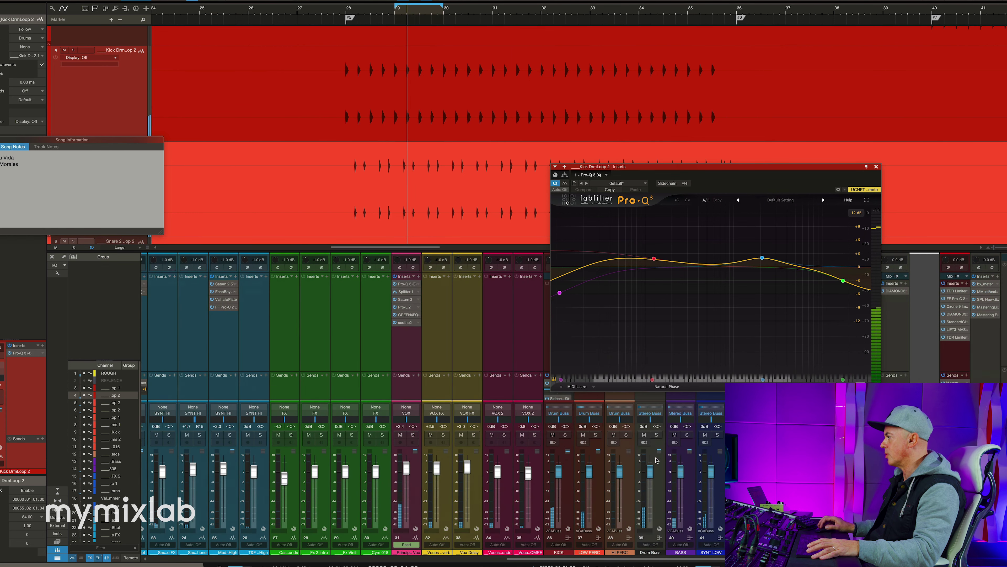
{"action": "left_click", "coordinate": [657, 435]}
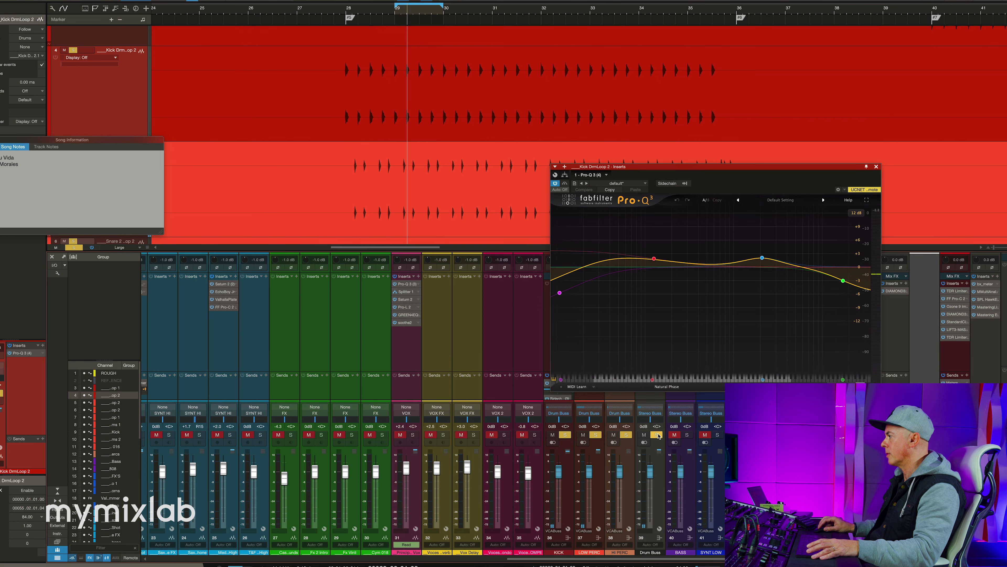
- Place the Kick DrmLoop 2 Pro-Q 3 window lower over the mixer and compare the EQ bypassed and active during playback
{"action": "scroll", "coordinate": [538, 333], "scroll_direction": "left", "scroll_amount": 7}
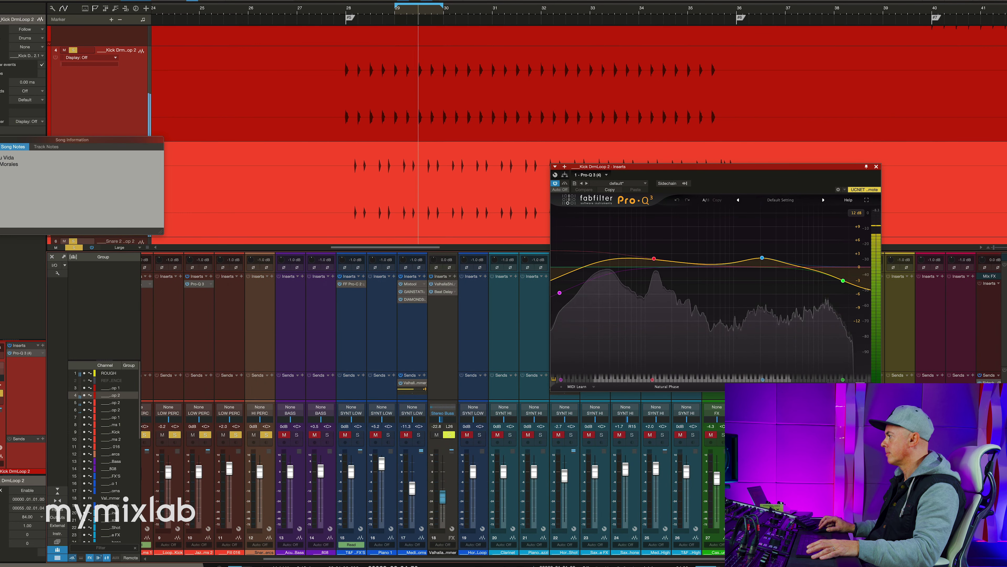
{"action": "left_click_drag", "start_coordinate": [757, 168], "coordinate": [561, 235]}
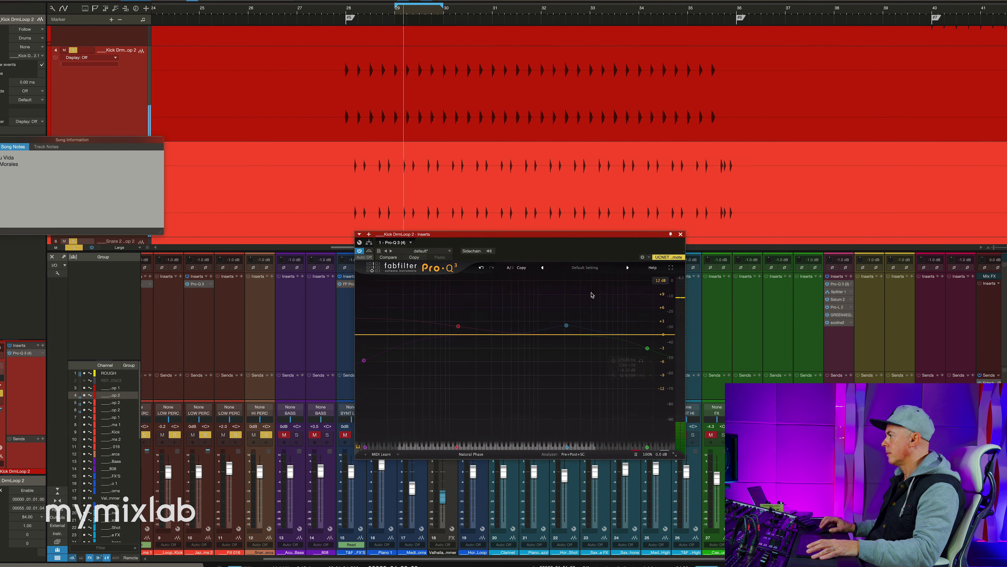
{"action": "left_click", "coordinate": [636, 455]}
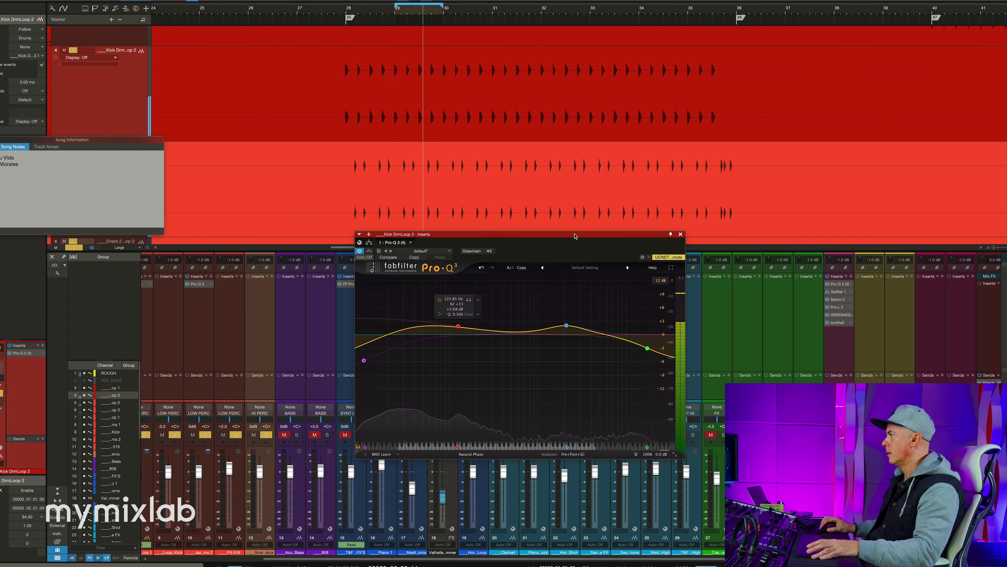
- Clear the Pro-Q 3 window aside, open StandardCLIP from the Drum Buss inserts and place it over the lower part of the mixer channels
{"action": "left_click_drag", "start_coordinate": [550, 234], "coordinate": [344, 233]}
{"action": "scroll", "coordinate": [697, 314], "scroll_direction": "right", "scroll_amount": 1}
{"action": "scroll", "coordinate": [696, 314], "scroll_direction": "right", "scroll_amount": 3}
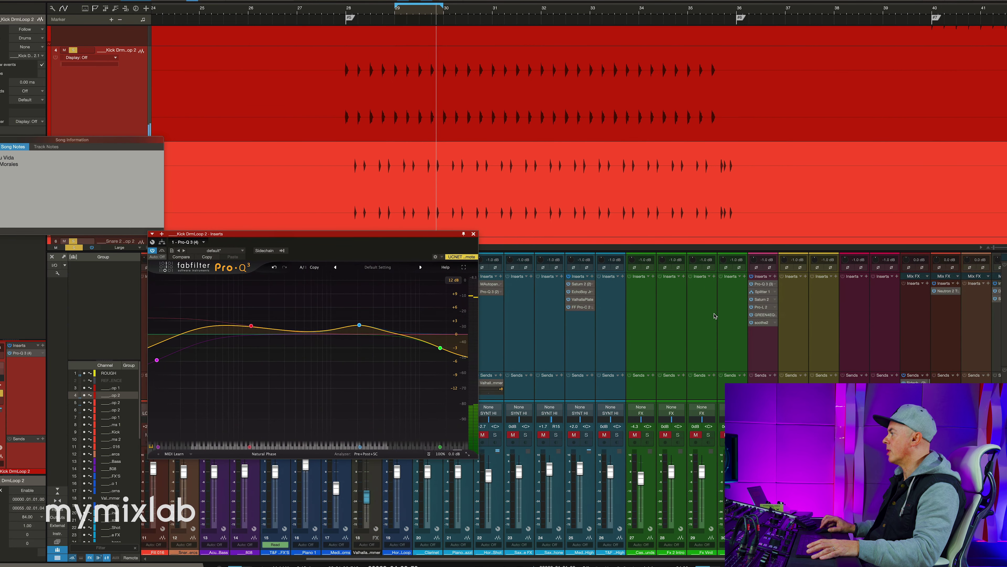
{"action": "scroll", "coordinate": [889, 306], "scroll_direction": "right", "scroll_amount": 1}
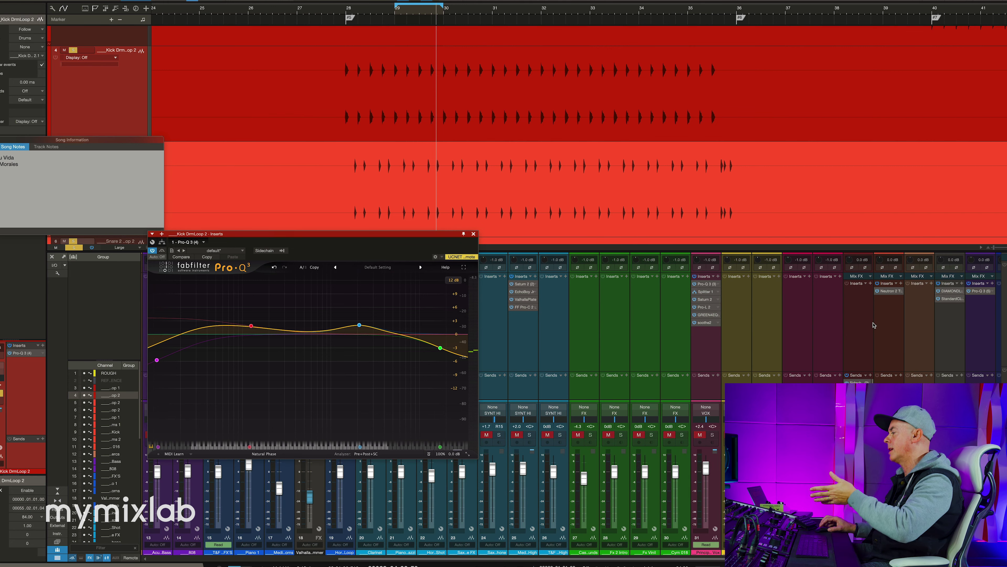
{"action": "scroll", "coordinate": [874, 325], "scroll_direction": "right", "scroll_amount": 1}
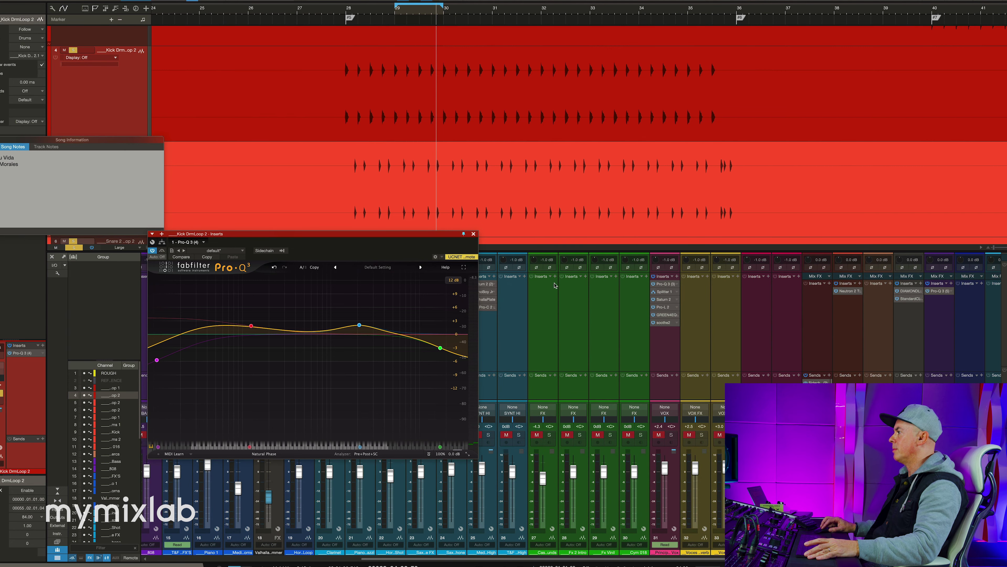
{"action": "left_click", "coordinate": [909, 299]}
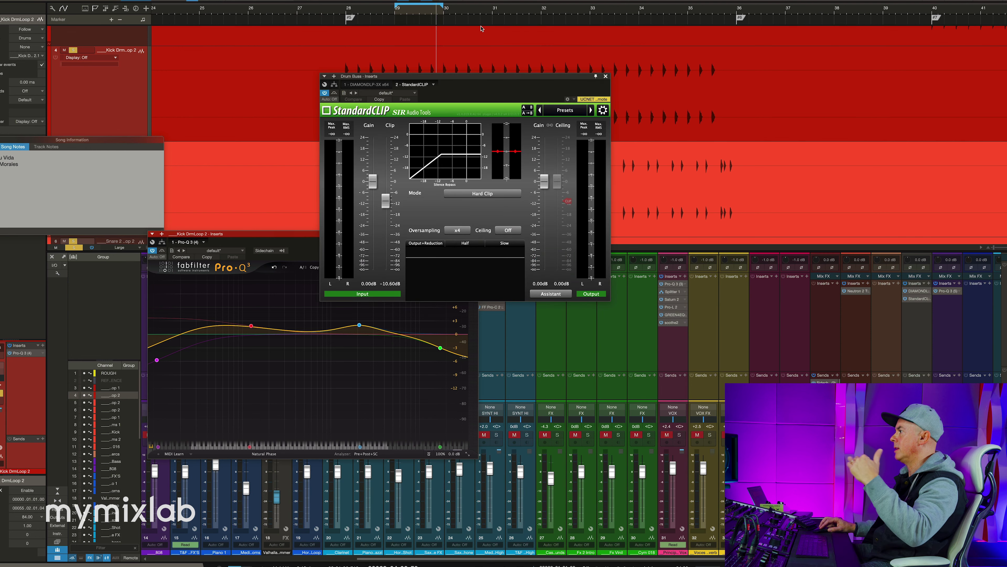
{"action": "left_click_drag", "start_coordinate": [480, 78], "coordinate": [703, 333]}
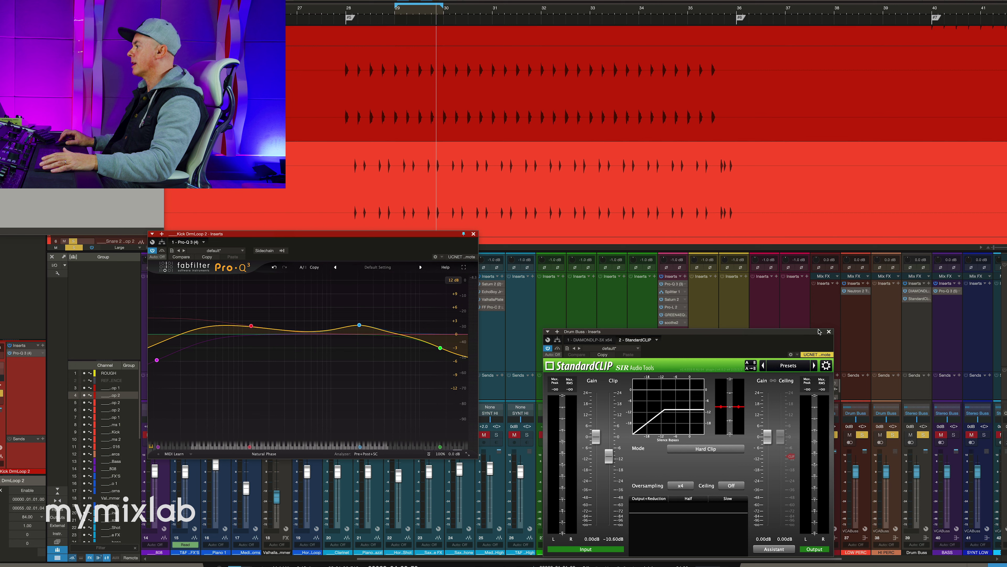
- Open DIAMONDLP-3X x64 from the Drum Buss inserts over the timeline, above StandardCLIP, and close the Pro-Q 3 window
{"action": "left_click", "coordinate": [914, 292]}
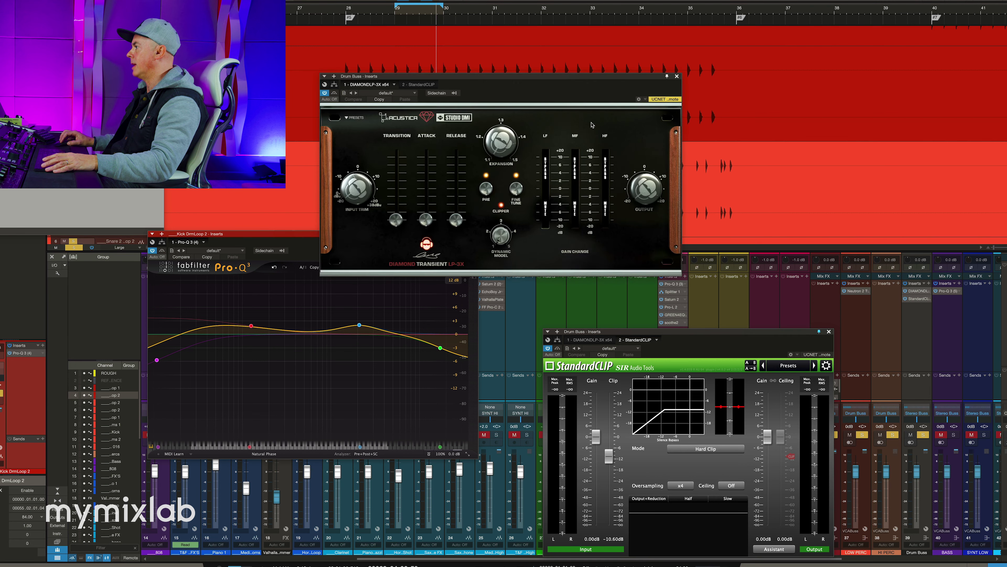
{"action": "left_click_drag", "start_coordinate": [547, 72], "coordinate": [672, 67]}
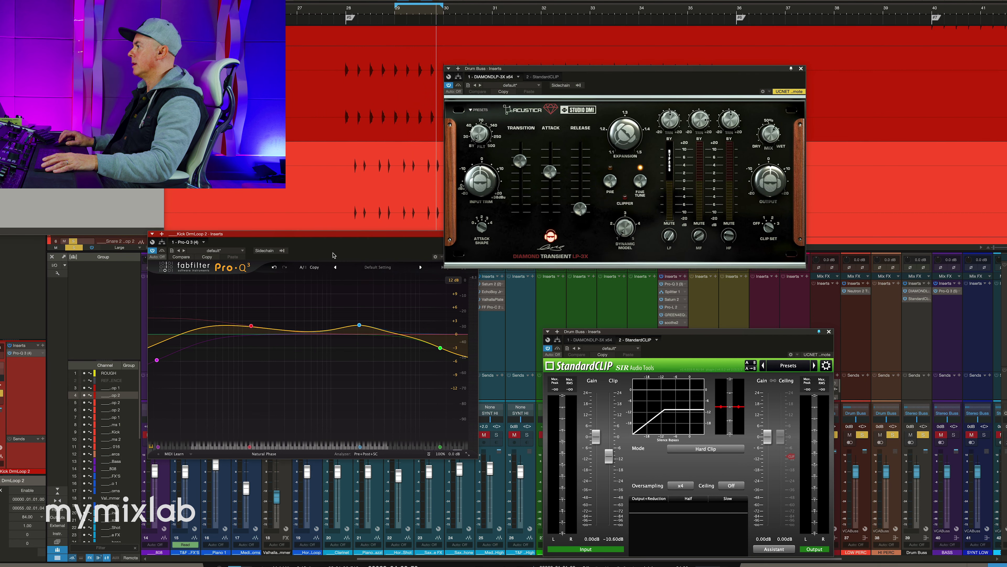
{"action": "left_click_drag", "start_coordinate": [379, 234], "coordinate": [345, 251]}
{"action": "left_click", "coordinate": [443, 250]}
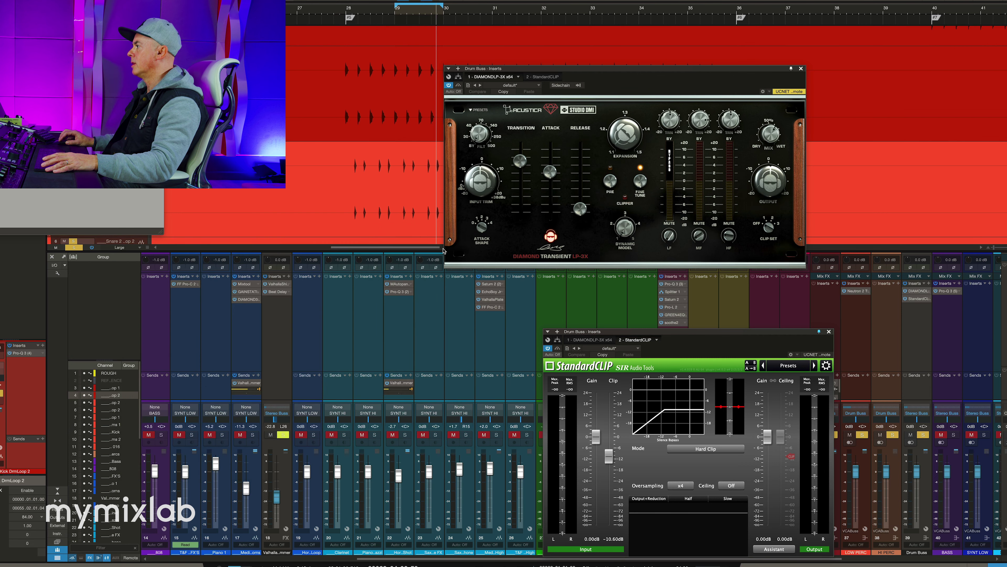
- Play the soloed drums and compare the Drum Buss StandardCLIP bypassed and active
{"action": "key", "text": "space"}
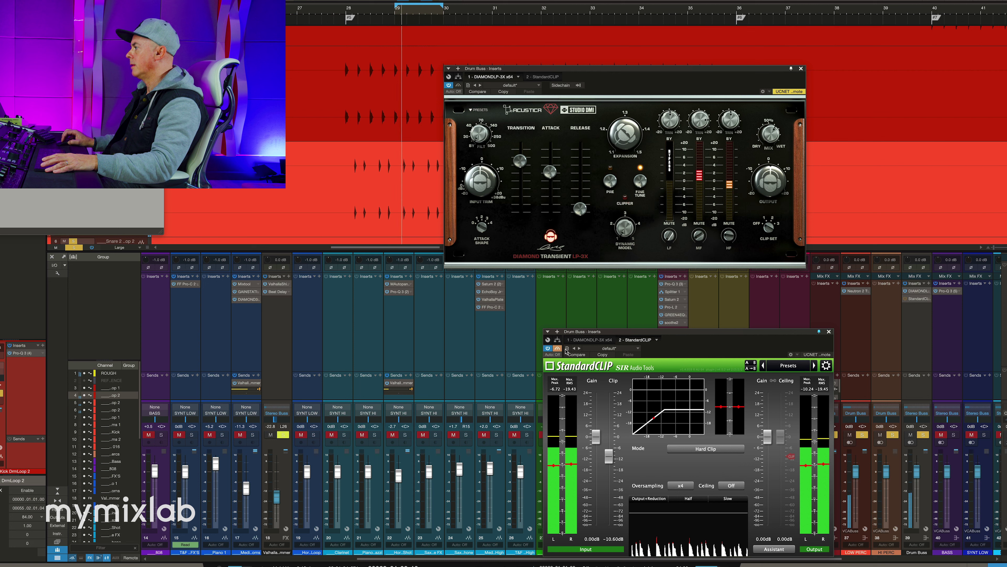
{"action": "left_click", "coordinate": [558, 348]}
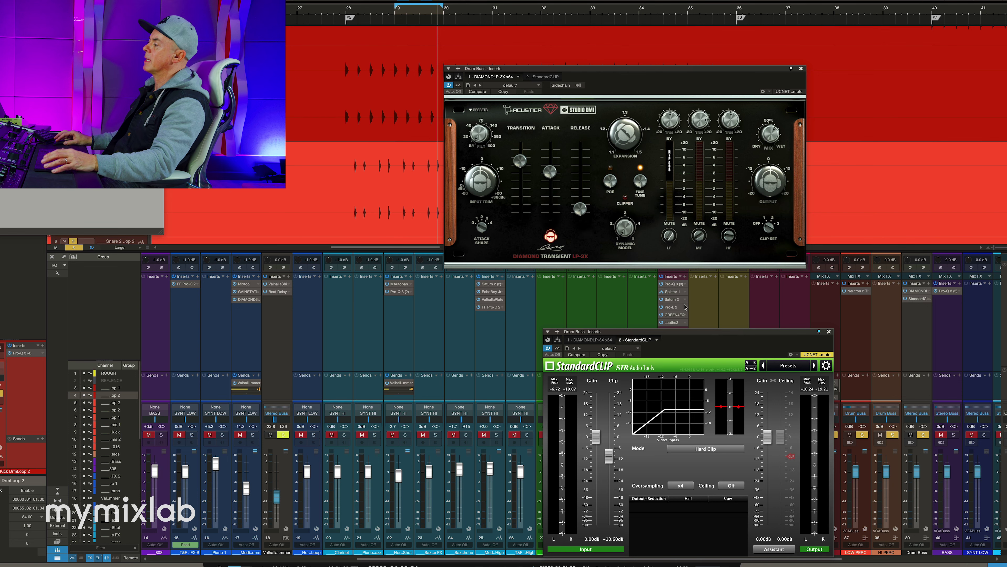
- Open Neutron 2 Transient Shaper from the LOW PERC bus inserts and place its window over the timeline
{"action": "scroll", "coordinate": [685, 306], "scroll_direction": "right", "scroll_amount": 9}
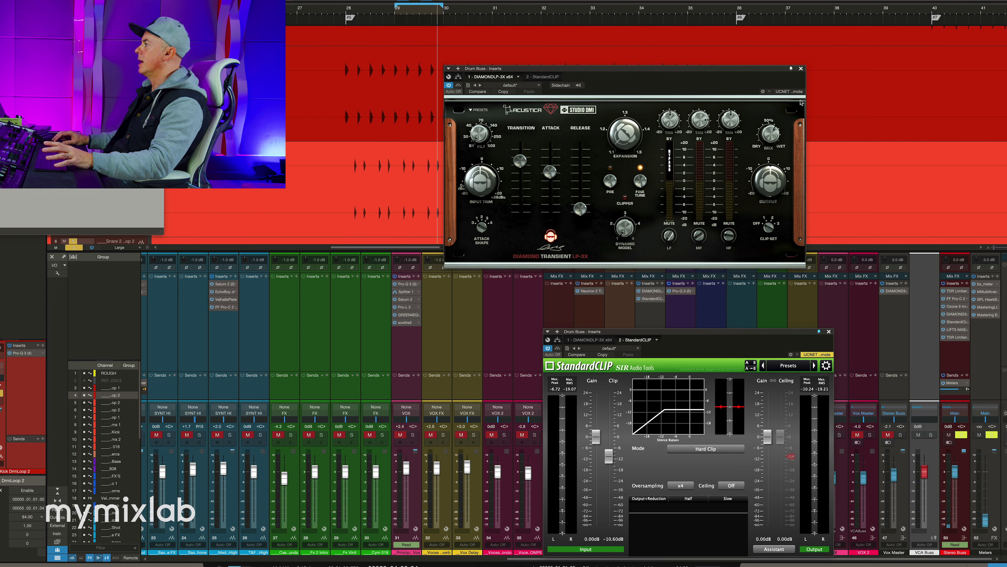
{"action": "left_click_drag", "start_coordinate": [760, 68], "coordinate": [857, 37]}
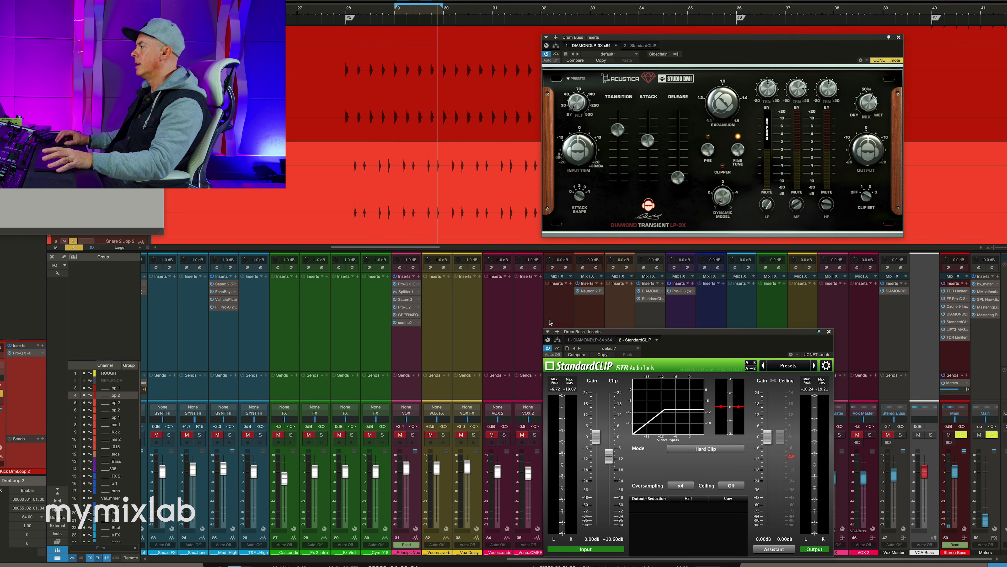
{"action": "left_click", "coordinate": [589, 293]}
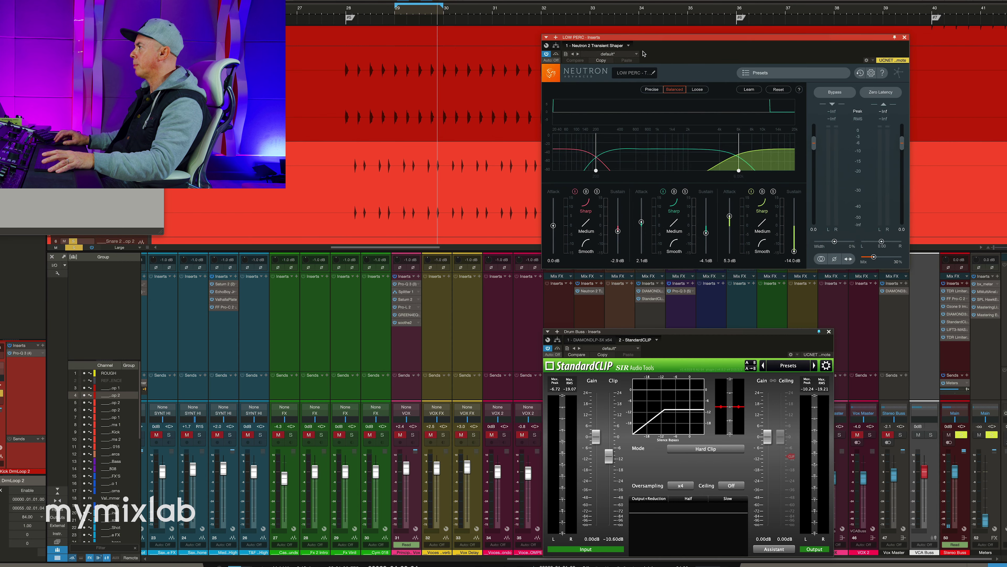
{"action": "left_click_drag", "start_coordinate": [649, 38], "coordinate": [493, 91]}
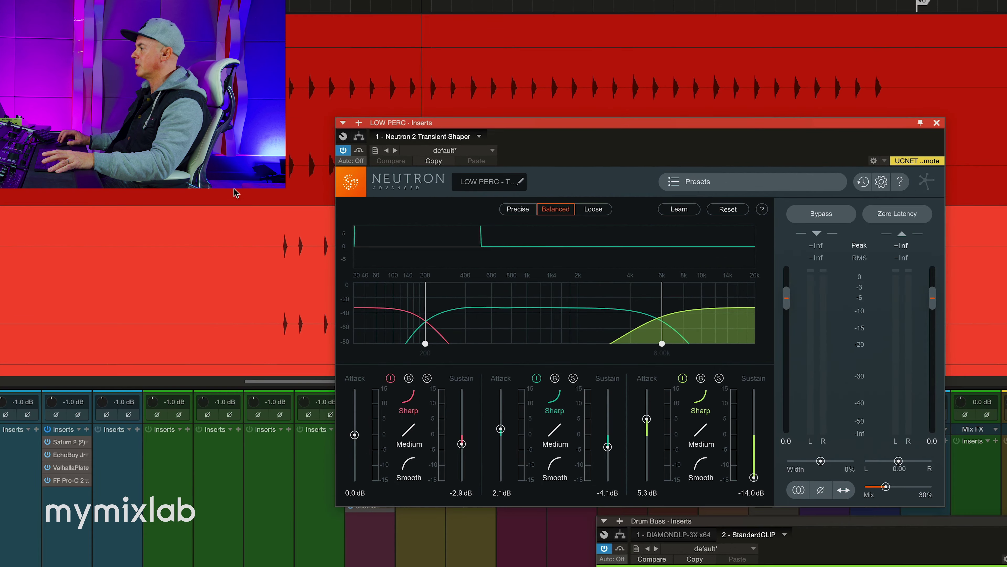
- During playback, sweep the high band's Sustain in Neutron 2 Transient Shaper, leave it at -15.0 dB, and close the plug-in window
{"action": "key", "text": "space"}
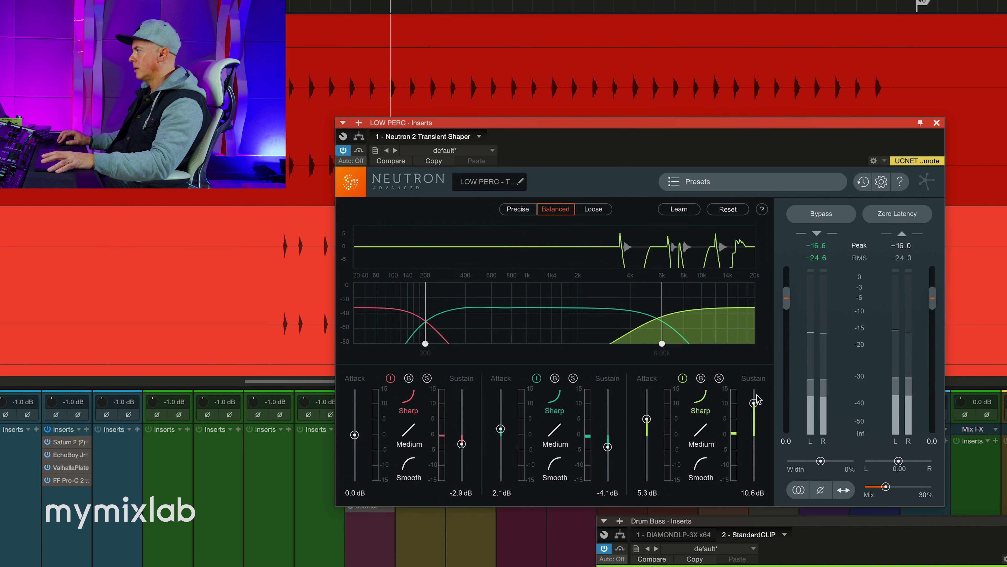
{"action": "mouse_move", "coordinate": [753, 477]}
{"action": "left_mouse_down"}
{"action": "mouse_move", "coordinate": [757, 381]}
{"action": "mouse_move", "coordinate": [756, 481]}
{"action": "left_mouse_up"}
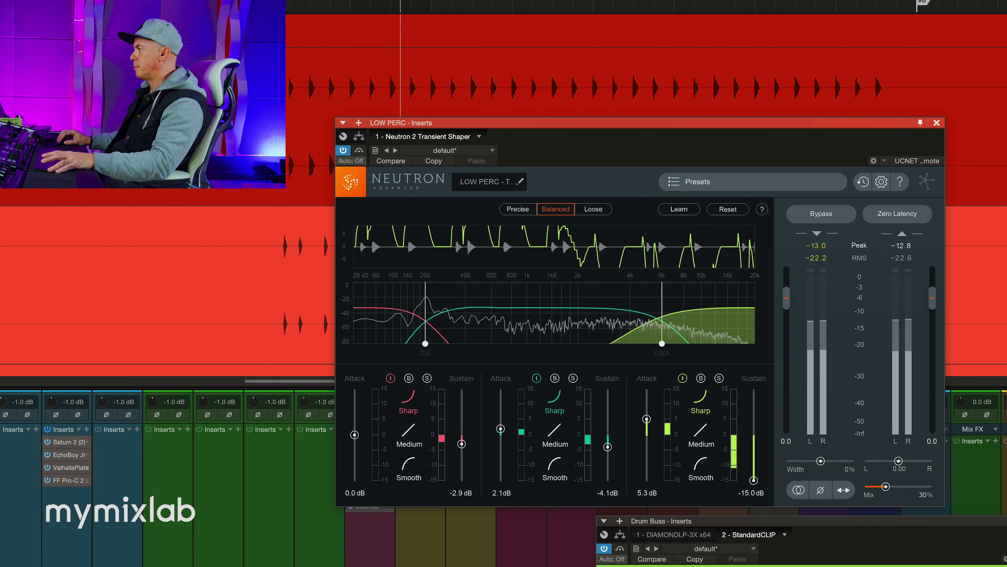
{"action": "left_click", "coordinate": [754, 480]}
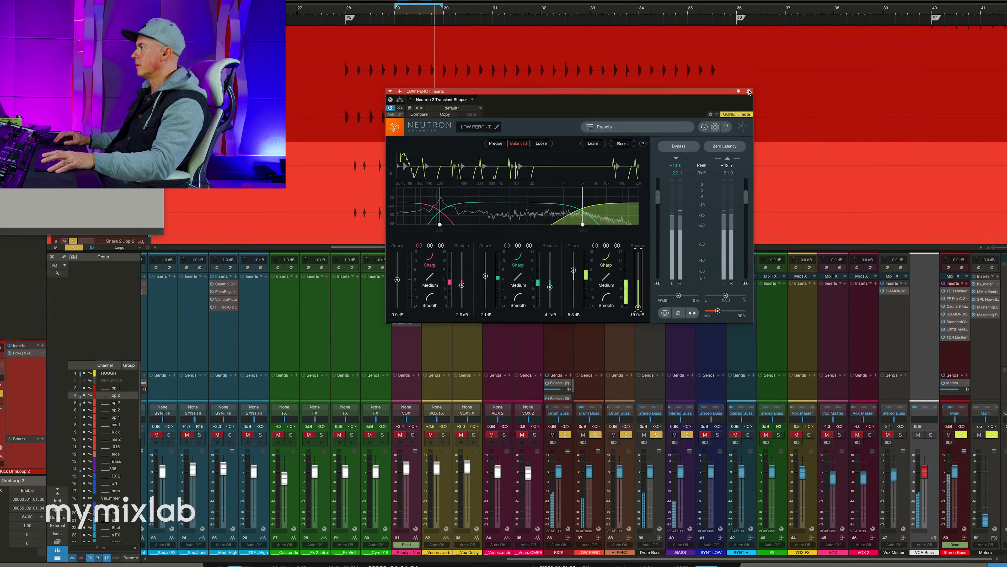
{"action": "left_click", "coordinate": [937, 123]}
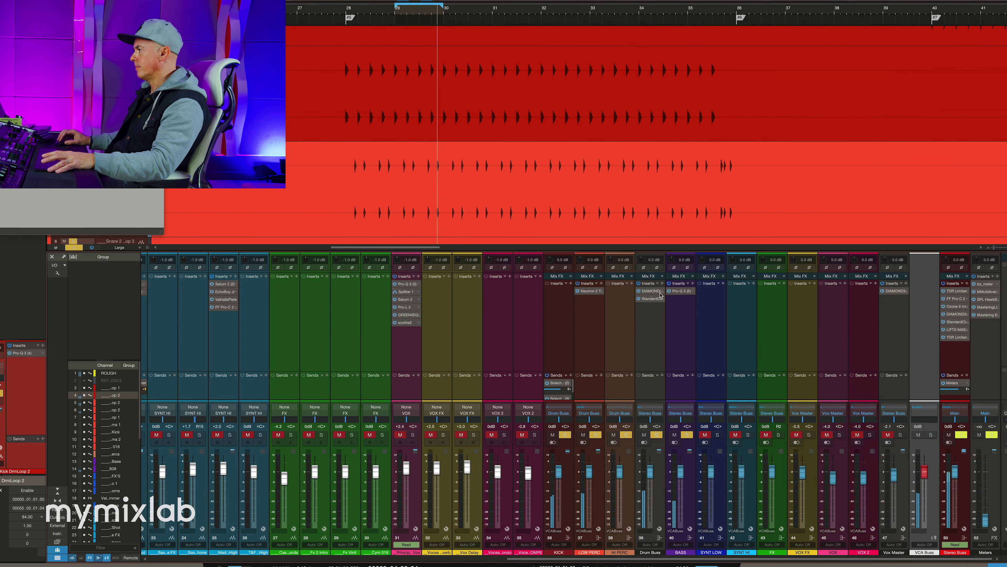
- Step through the kick, snare and percussion loop tracks up to channel 7 and examine their clips and inserts
{"action": "scroll", "coordinate": [610, 334], "scroll_direction": "left", "scroll_amount": 10}
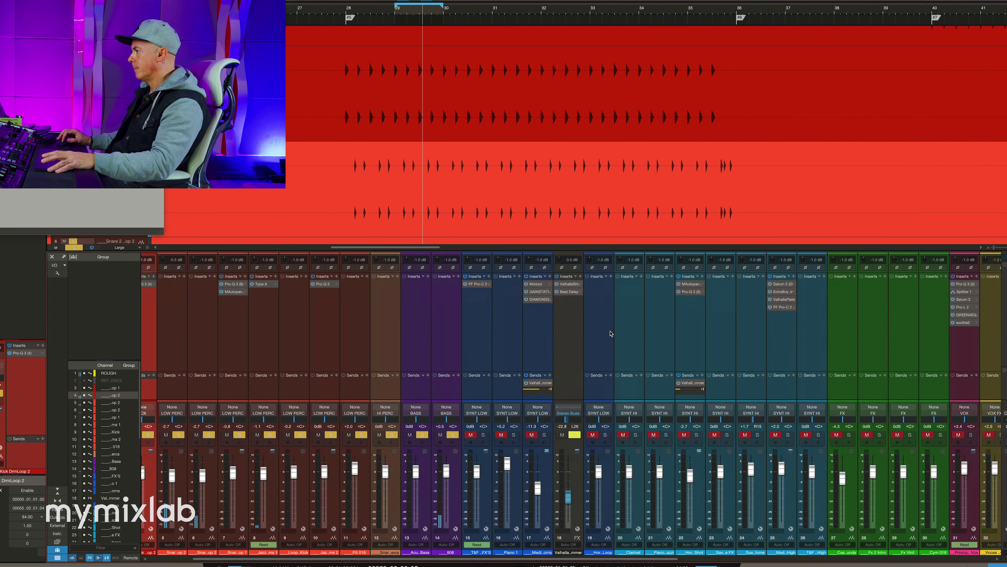
{"action": "scroll", "coordinate": [646, 135], "scroll_direction": "down", "scroll_amount": 5}
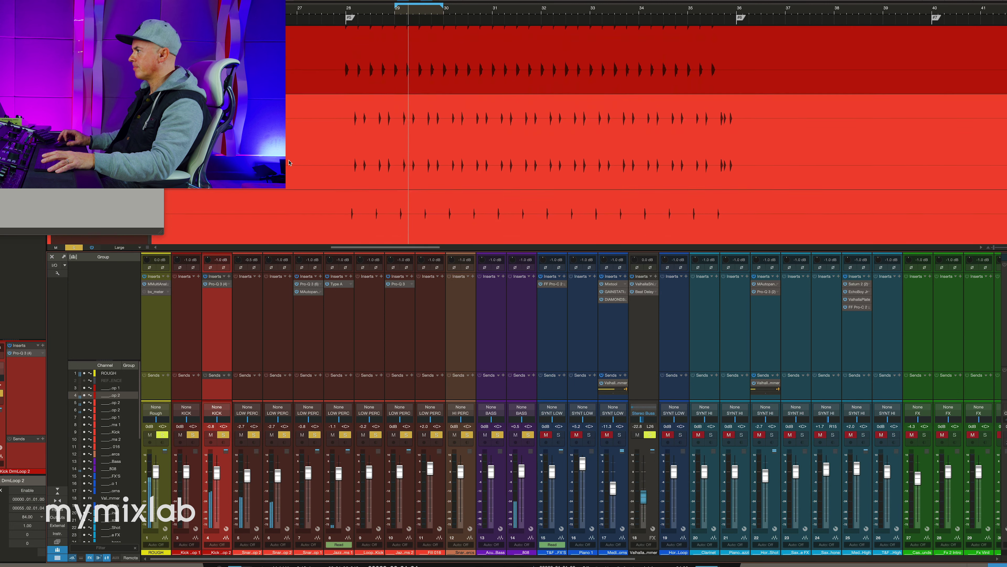
{"action": "key", "text": "Down"}
{"action": "key", "text": "Down"}
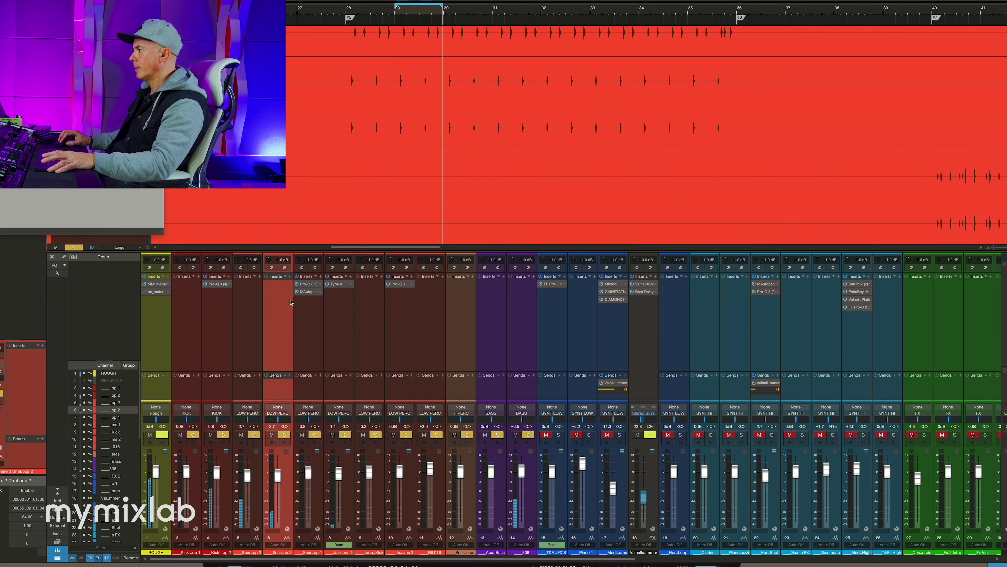
{"action": "left_click", "coordinate": [304, 314]}
{"action": "scroll", "coordinate": [389, 83], "scroll_direction": "up", "scroll_amount": 4}
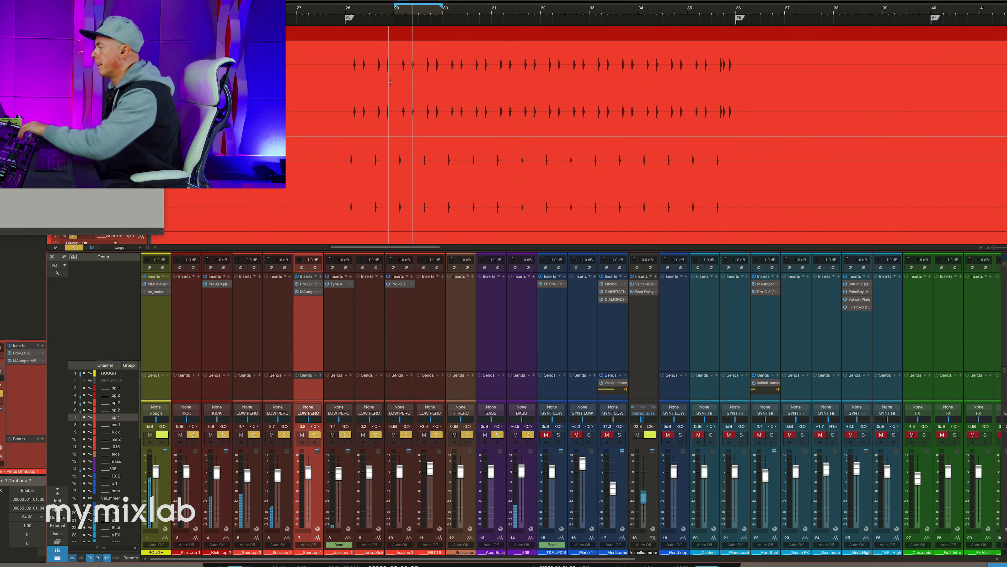
{"action": "scroll", "coordinate": [390, 82], "scroll_direction": "down", "scroll_amount": 1}
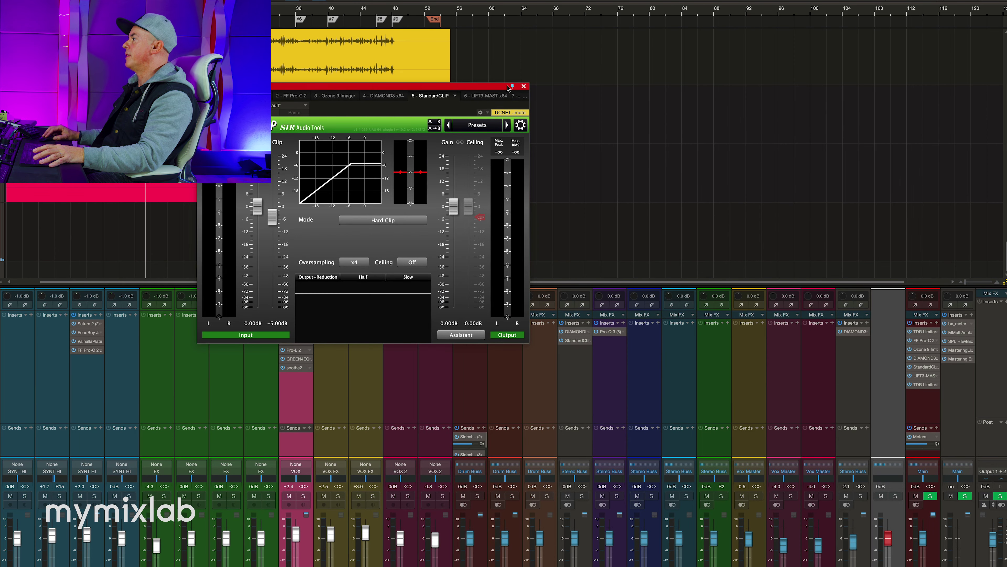
- Place the Stereo Buss StandardCLIP window over the timeline, open LIFT3-MAST x64 from the same inserts and position it below
{"action": "left_click_drag", "start_coordinate": [509, 88], "coordinate": [755, 13]}
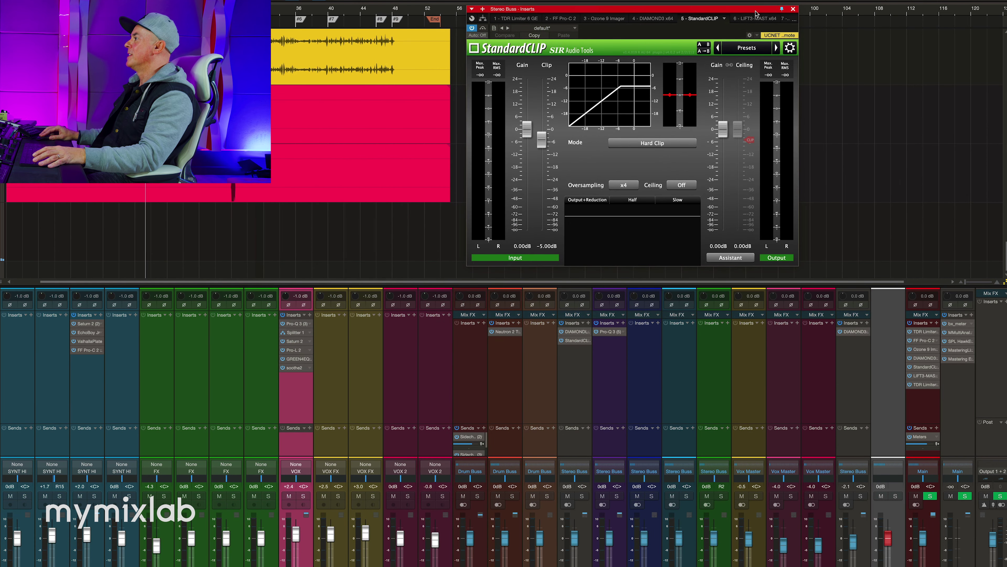
{"action": "double_click", "coordinate": [924, 376]}
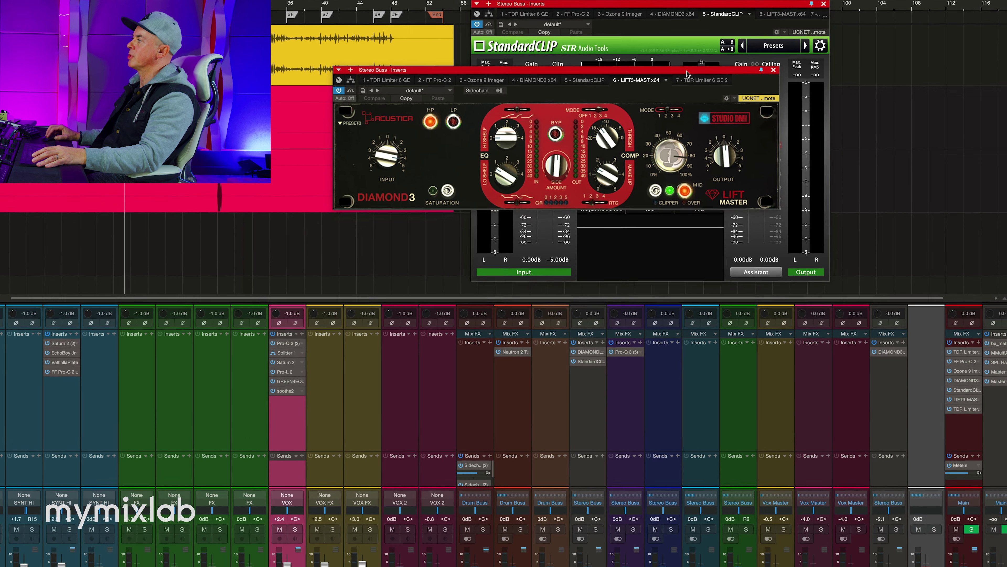
{"action": "left_click_drag", "start_coordinate": [668, 68], "coordinate": [701, 276]}
{"action": "left_click_drag", "start_coordinate": [777, 323], "coordinate": [781, 328]}
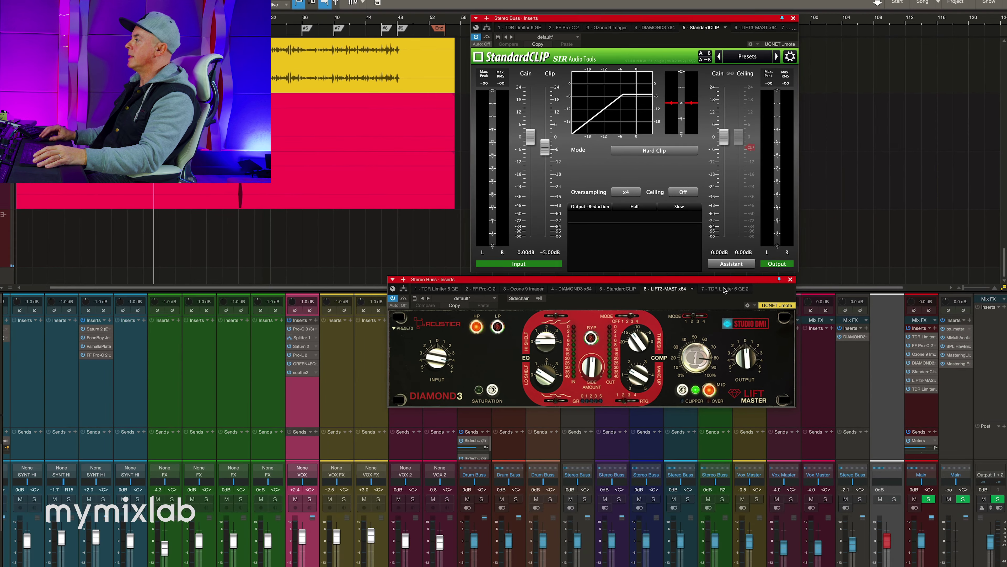
- Show the Stereo Buss's TDR Limiter 6 GE 2, and replace its window with bx_meter from the Meters channel
{"action": "left_click", "coordinate": [724, 289]}
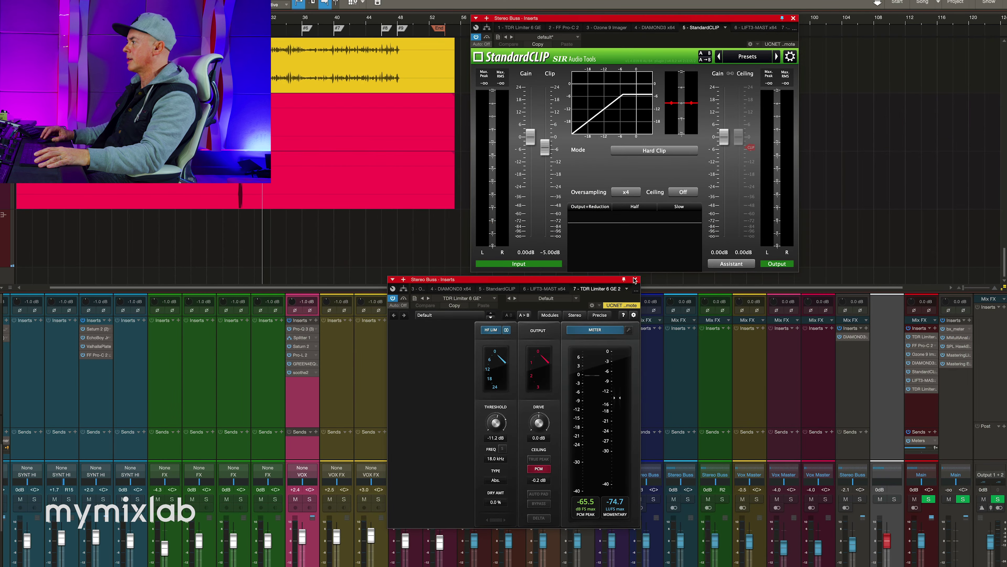
{"action": "left_click", "coordinate": [635, 280]}
{"action": "left_click", "coordinate": [957, 329]}
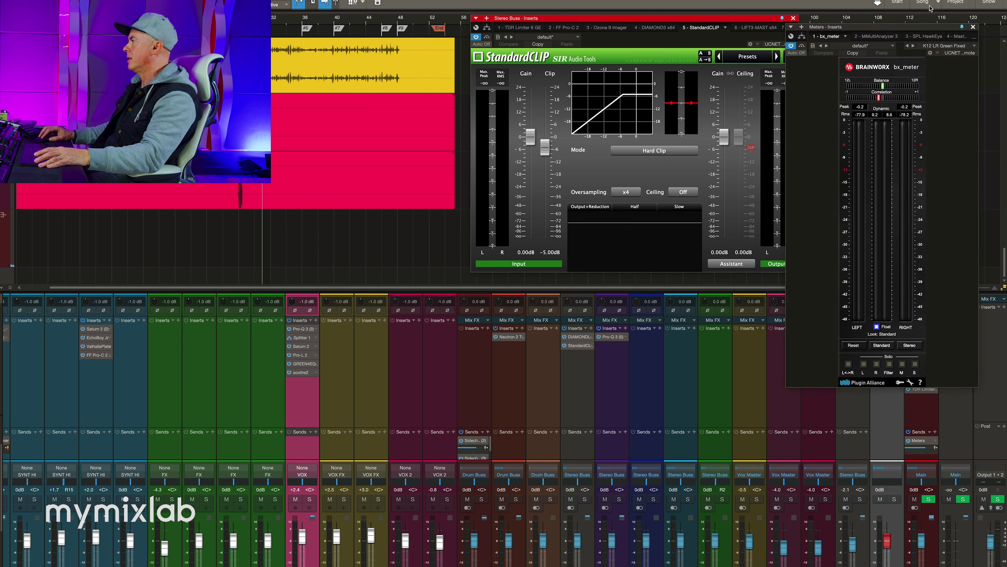
- Arrange the StandardCLIP and bx_meter windows side by side and play the mix to check clipping and levels
{"action": "left_click_drag", "start_coordinate": [791, 26], "coordinate": [735, 79]}
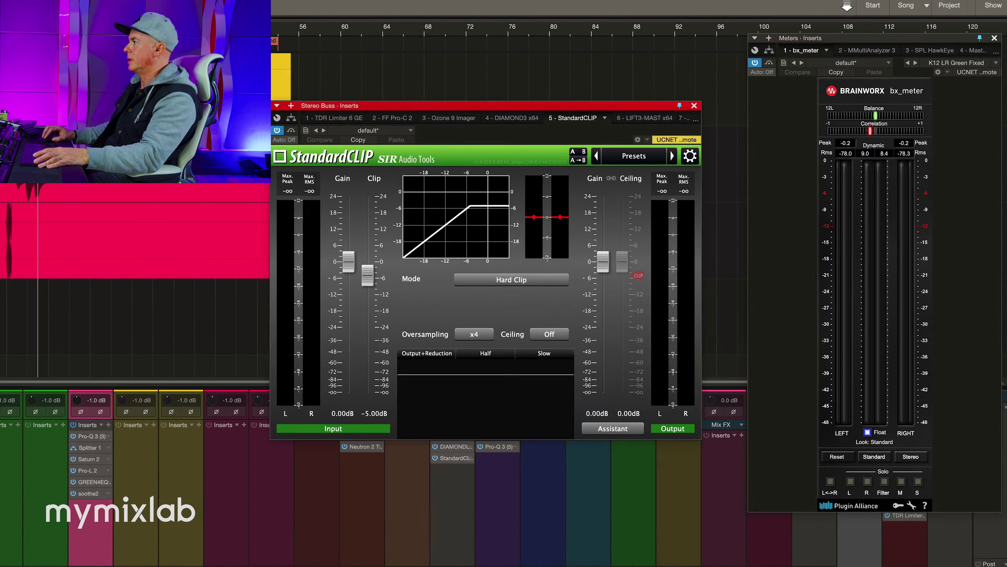
{"action": "key", "text": "space"}
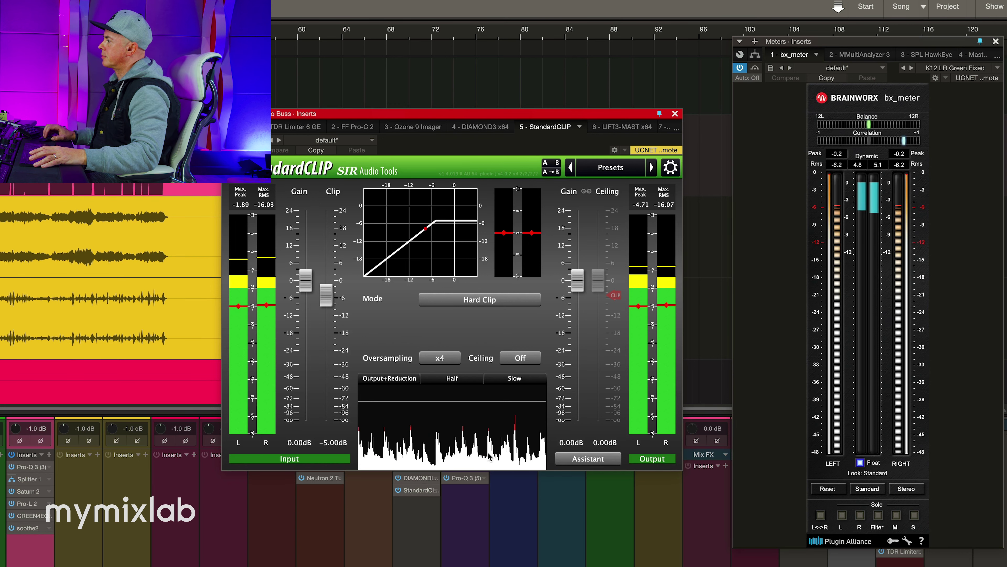
{"action": "key", "text": "space"}
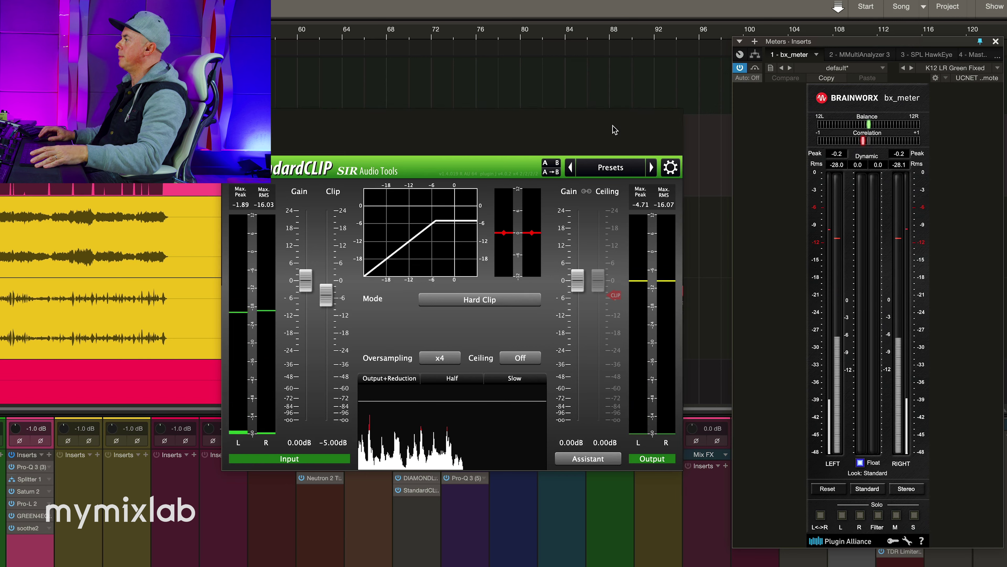
- Show LIFT3-MAST x64 in the Stereo Buss inserts and audition the mix through it
{"action": "left_click", "coordinate": [599, 128]}
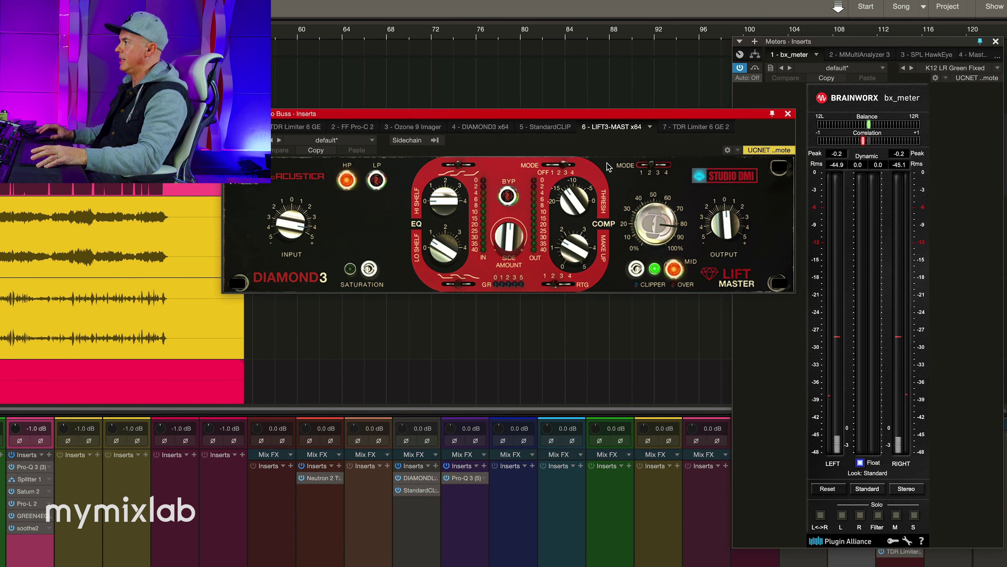
{"action": "key", "text": "space"}
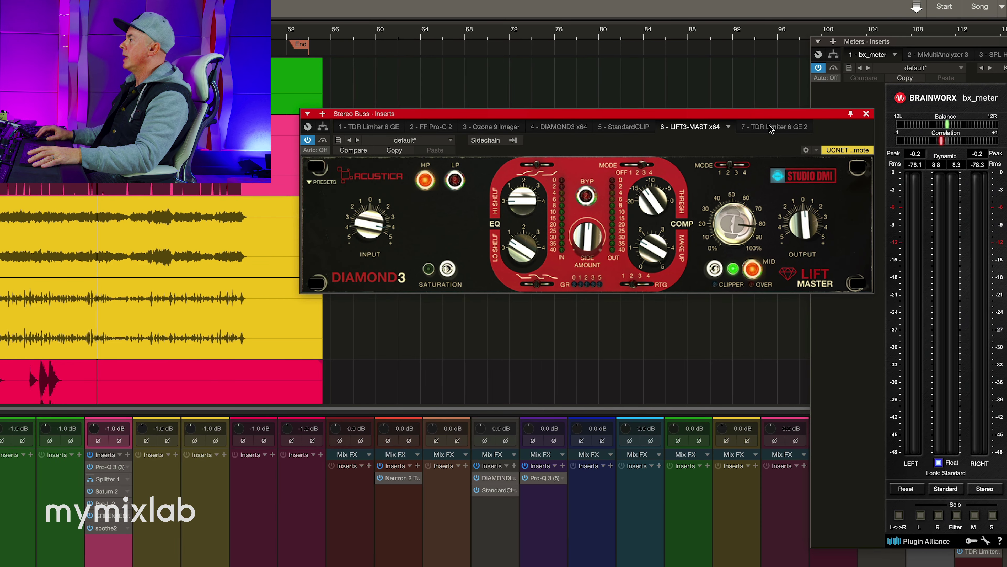
- Show the Stereo Buss's TDR Limiter 6 GE 2 and play the mix alongside bx_meter, replaying from an earlier point
{"action": "left_click", "coordinate": [692, 127]}
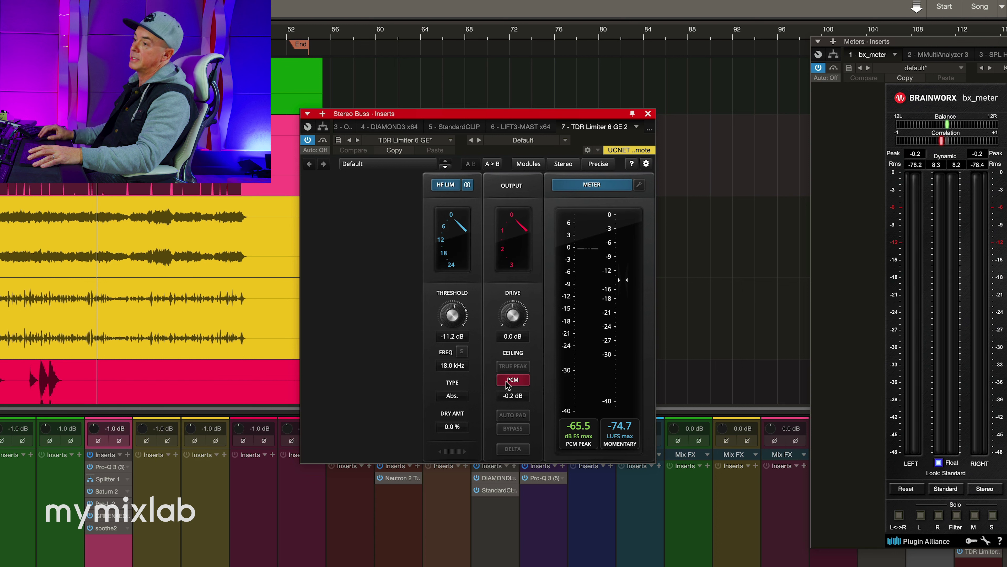
{"action": "key", "text": "space"}
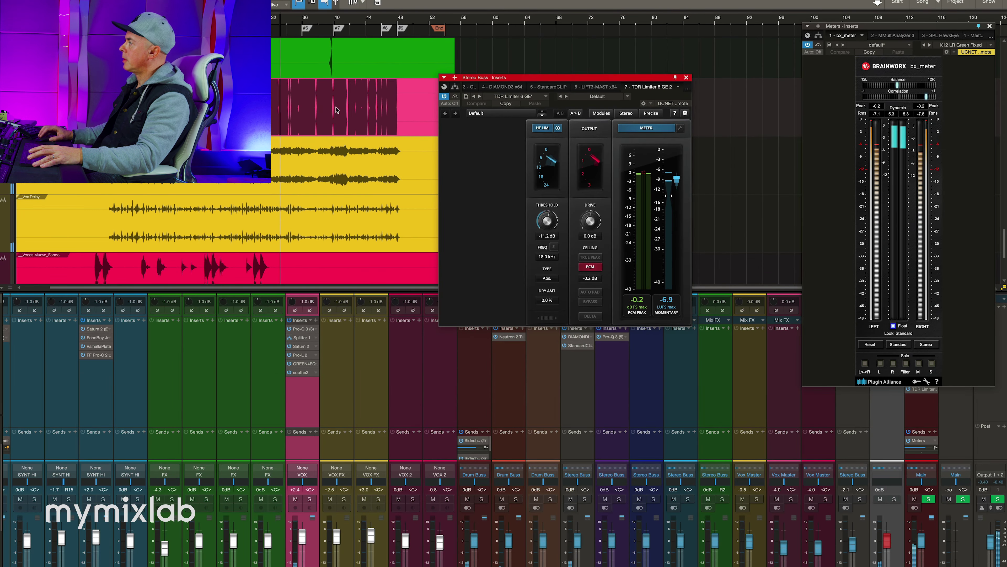
{"action": "key", "text": "space"}
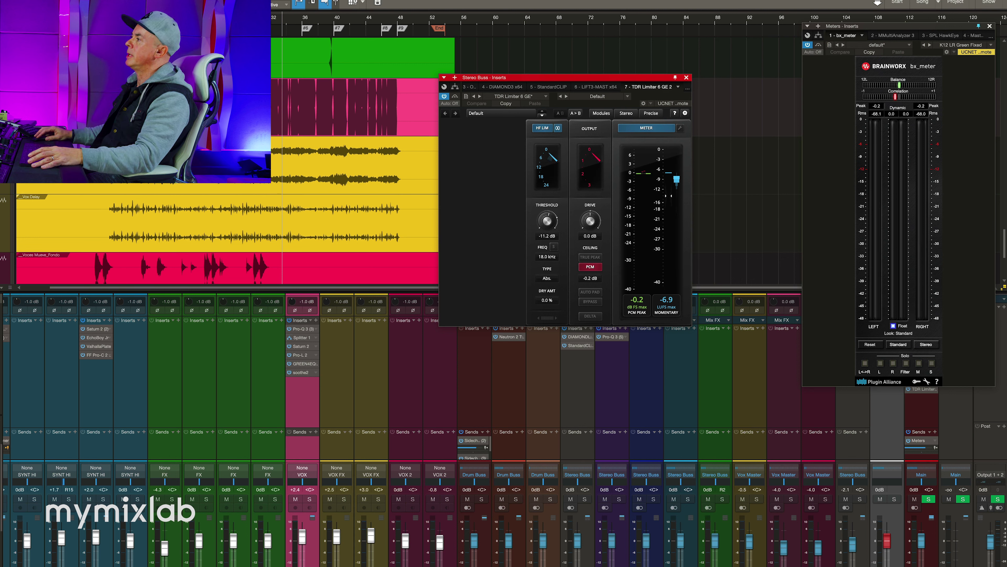
{"action": "key", "text": "KP_Subtract"}
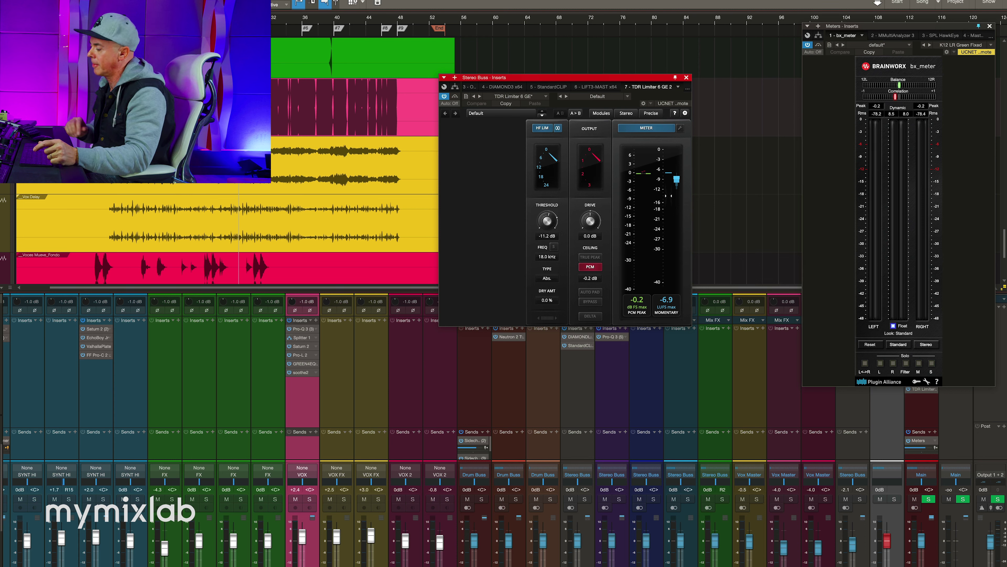
{"action": "key", "text": "space"}
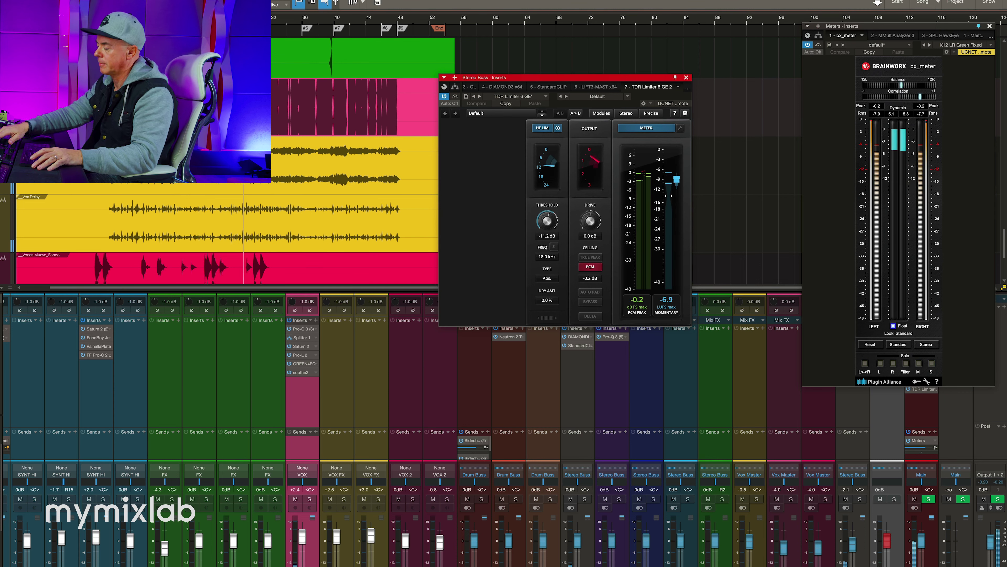